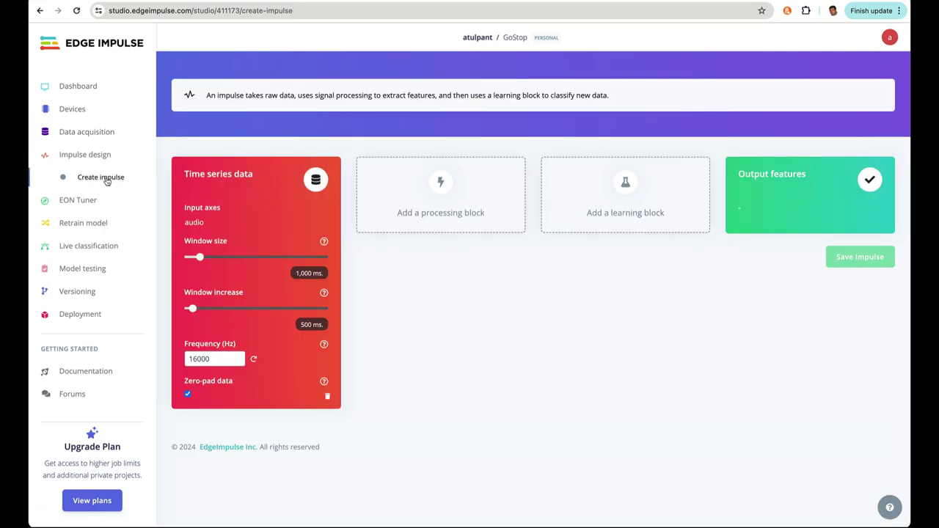
Add the Audio (MFCC) processing block for human voice to the impulse.
left_click(443, 199)
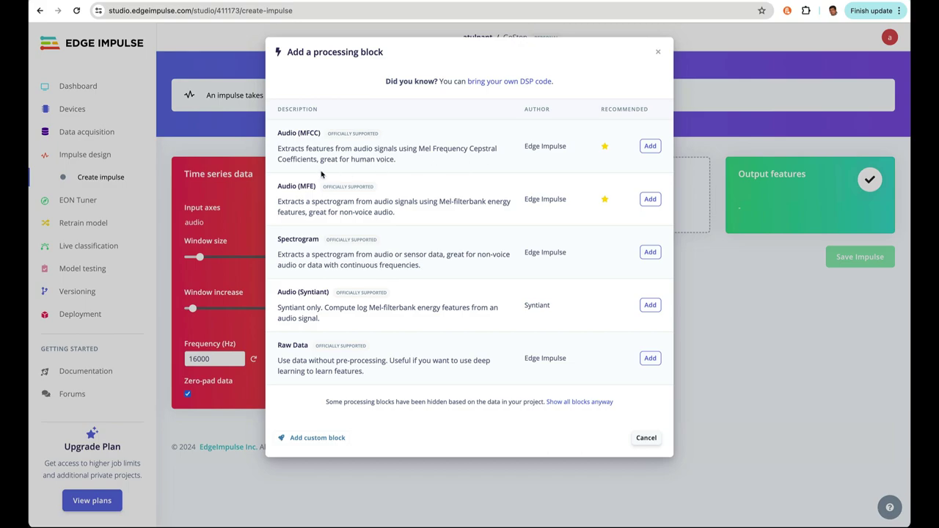
left_click_drag(351, 159, 399, 161)
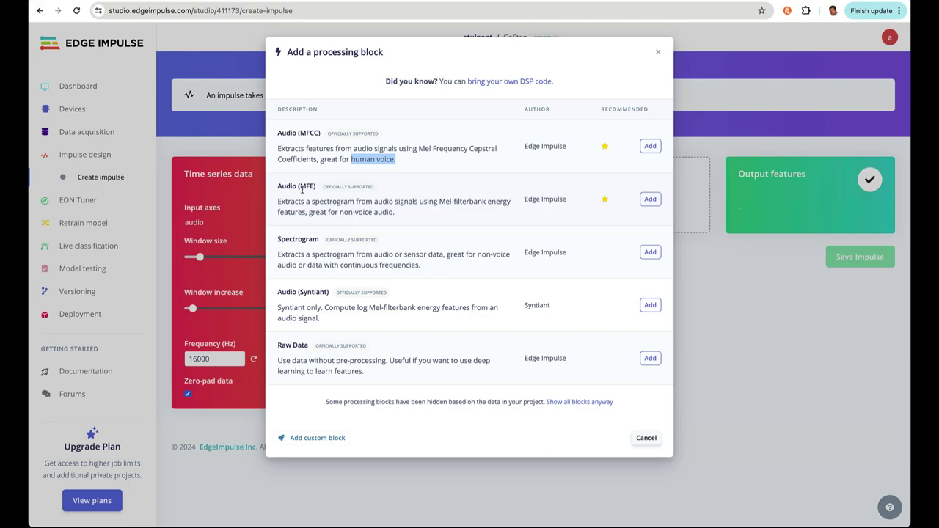
left_click_drag(341, 213, 391, 215)
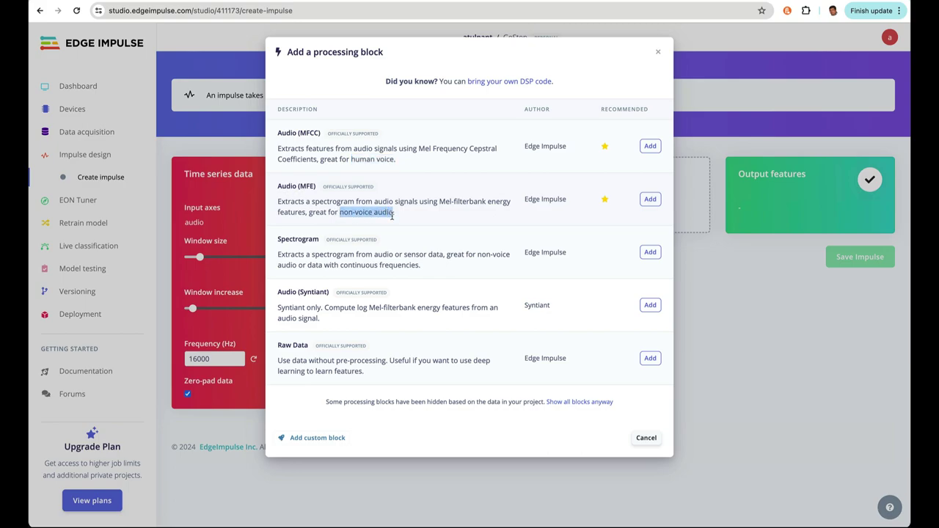
left_click(378, 152)
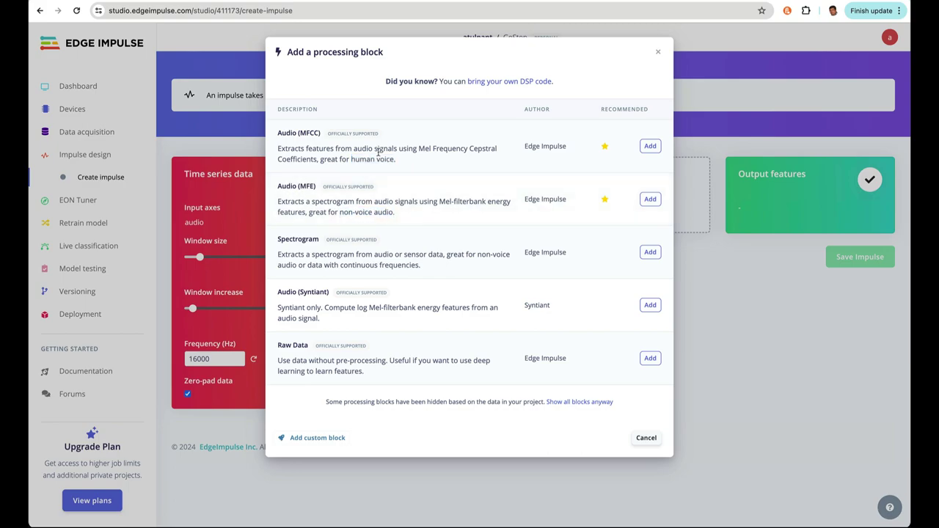
left_click_drag(351, 160, 394, 159)
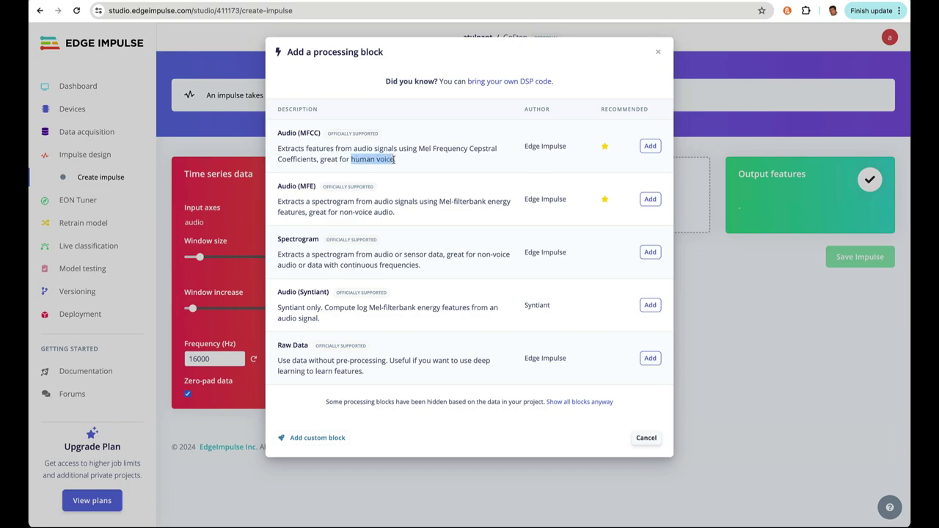
left_click(650, 146)
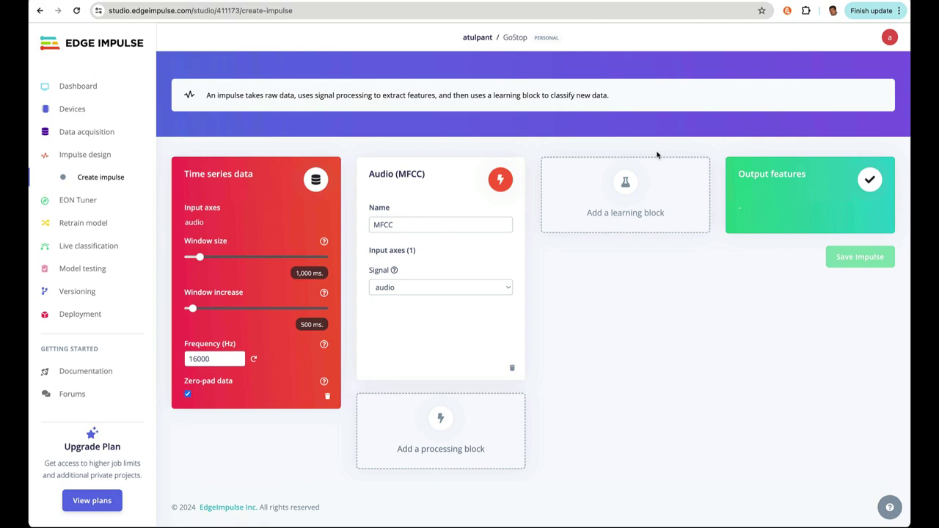
Add a Classification learning block that uses the MFCC features and save the impulse.
left_click(637, 201)
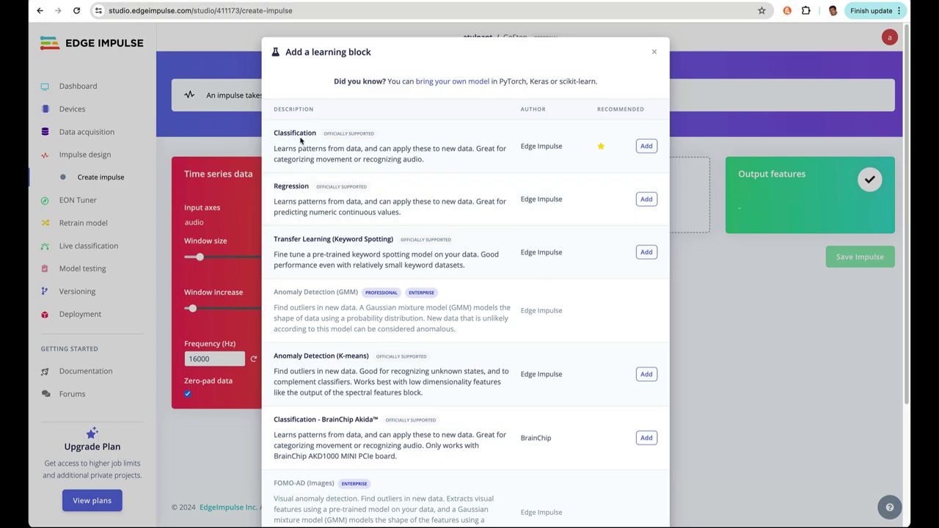
left_click(647, 146)
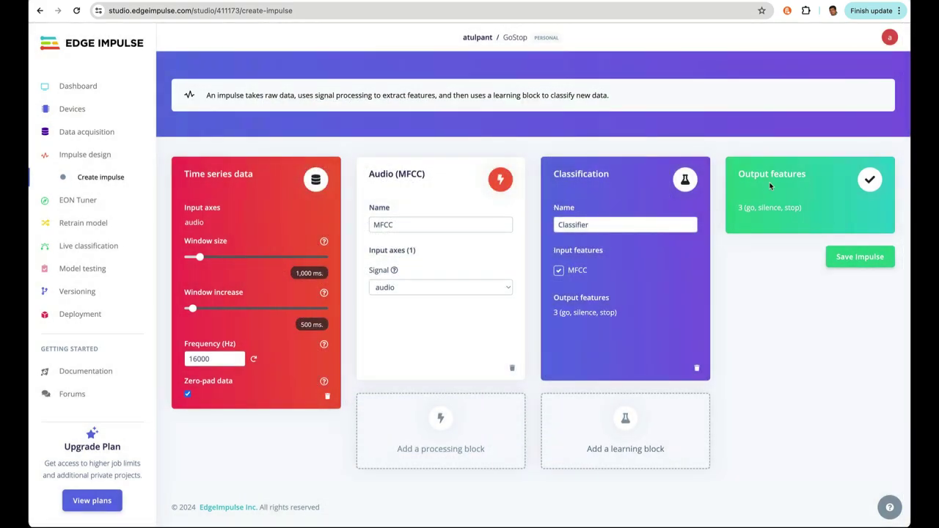
left_click_drag(744, 210, 804, 209)
left_click(852, 257)
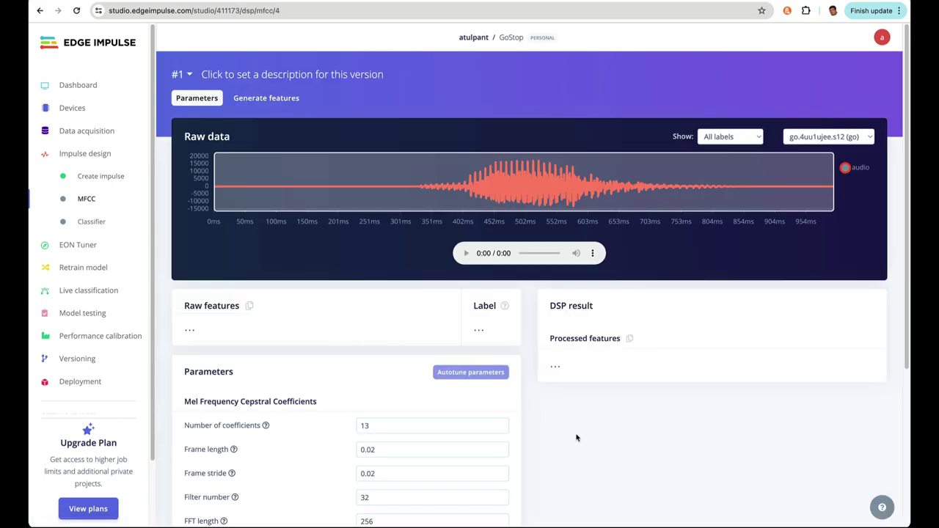
Generate the MFCC features for the training set and inspect the sample points in the feature explorer.
scroll(577, 438, "down", 1)
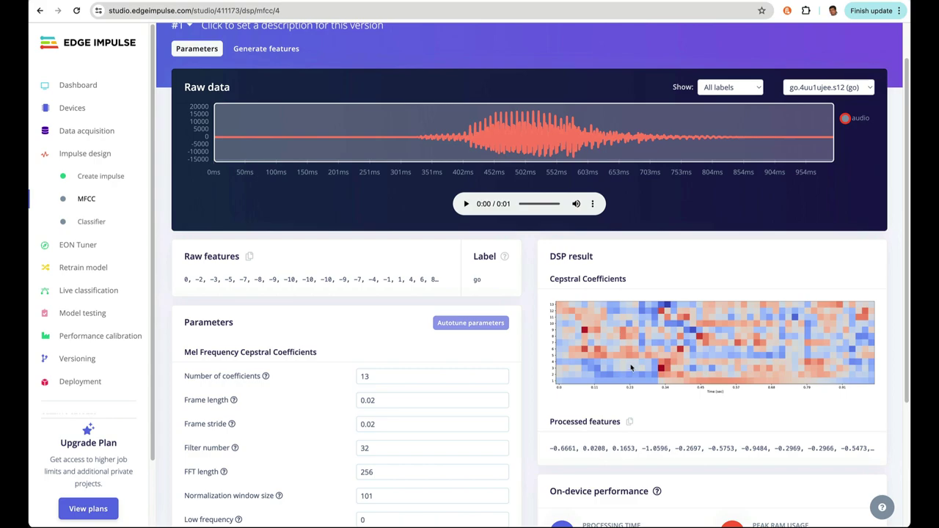
left_click_drag(629, 280, 551, 280)
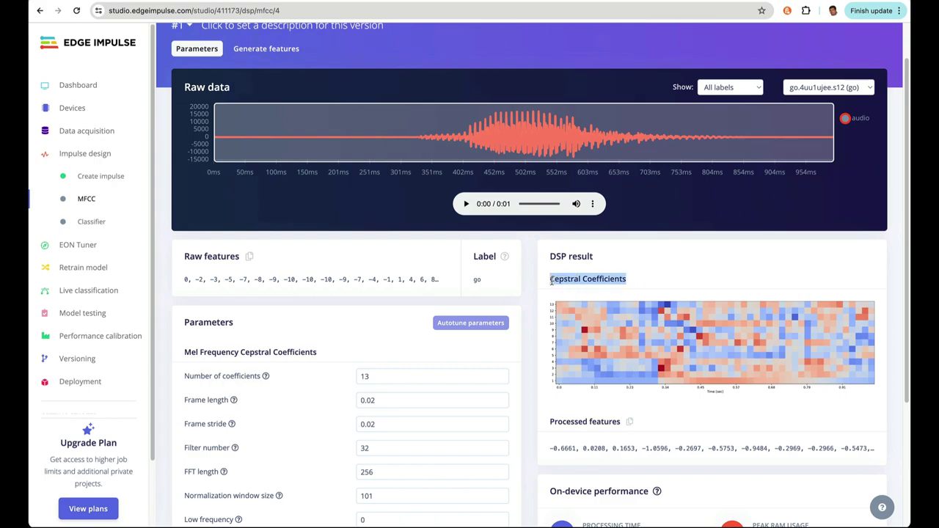
scroll(634, 385, "down", 1)
scroll(631, 362, "down", 3)
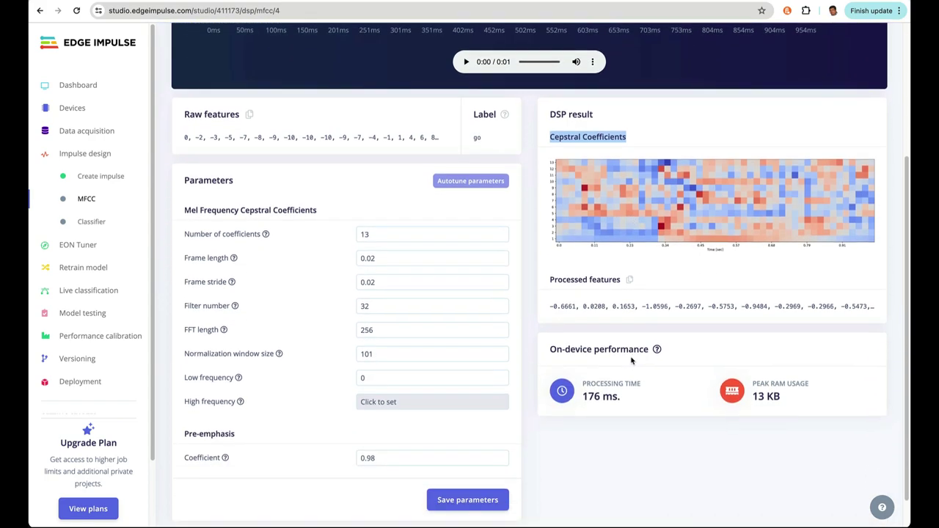
scroll(664, 207, "up", 4)
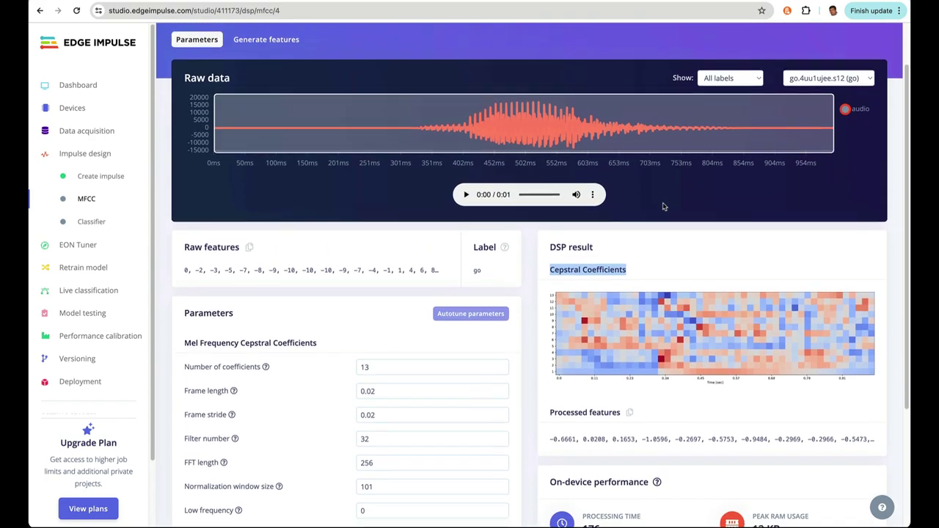
left_click(263, 53)
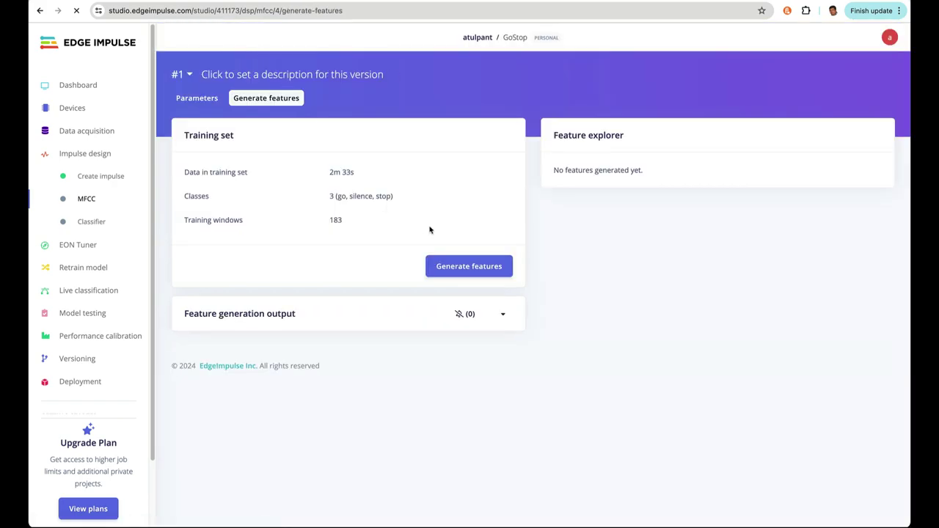
left_click(444, 263)
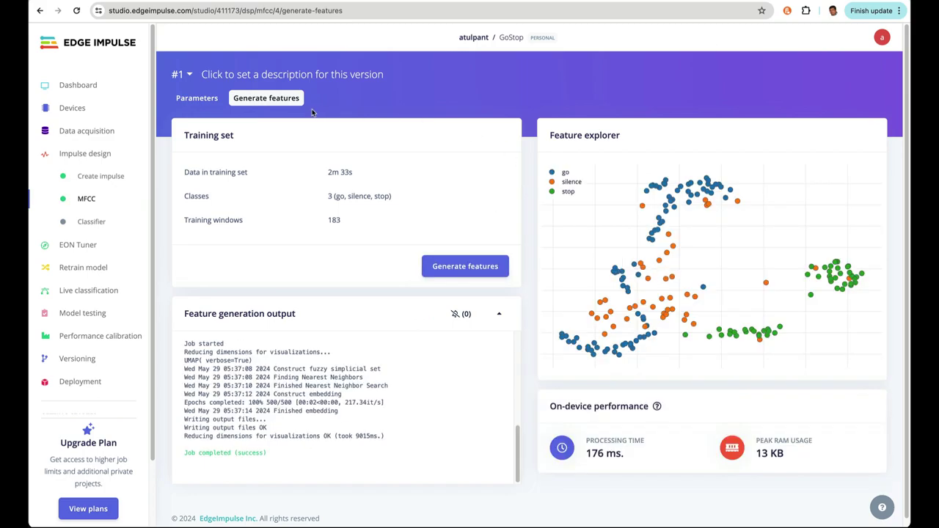
mouse_move(660, 186)
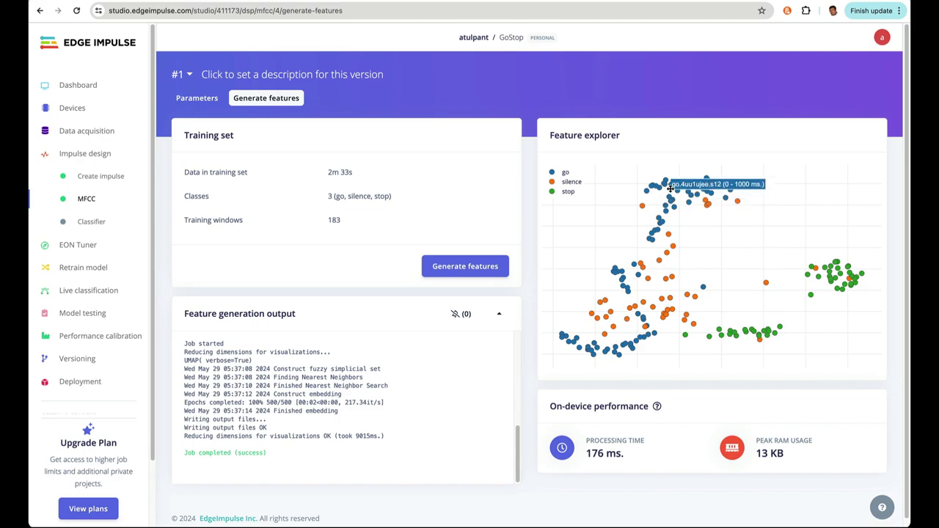
mouse_move(674, 249)
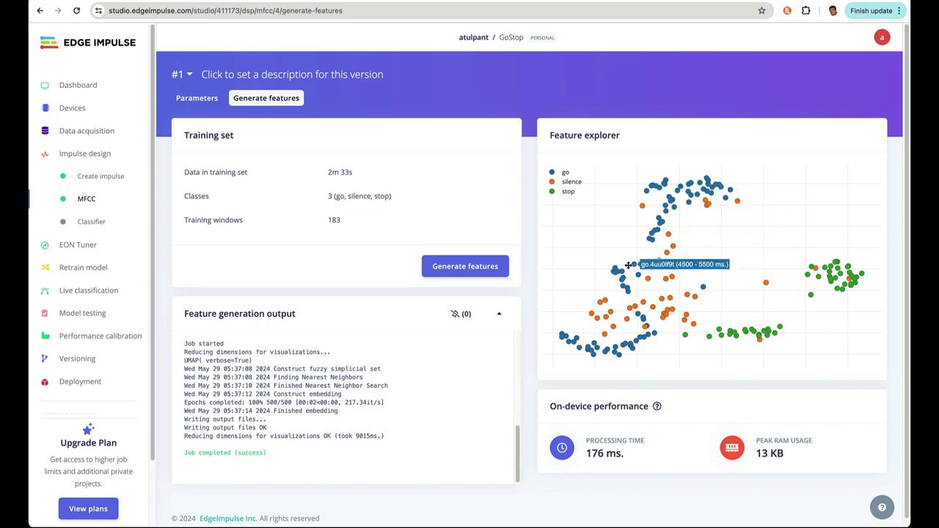
mouse_move(653, 321)
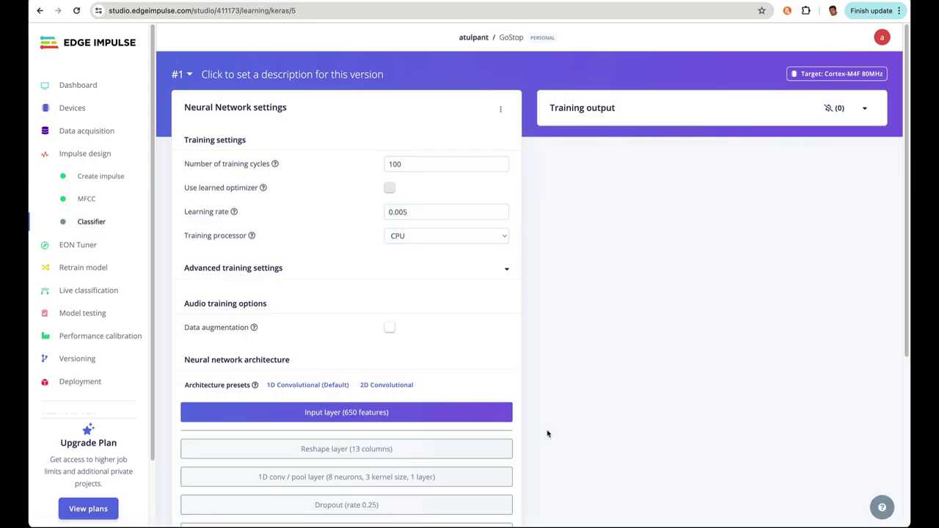
Train the Classifier neural network with its default training settings and layer architecture.
scroll(421, 338, "down", 5)
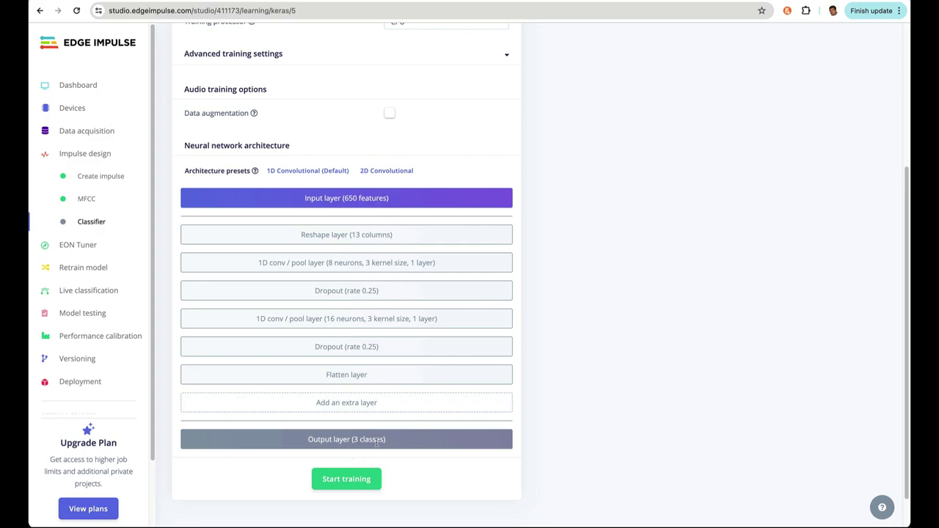
left_click_drag(389, 445, 309, 444)
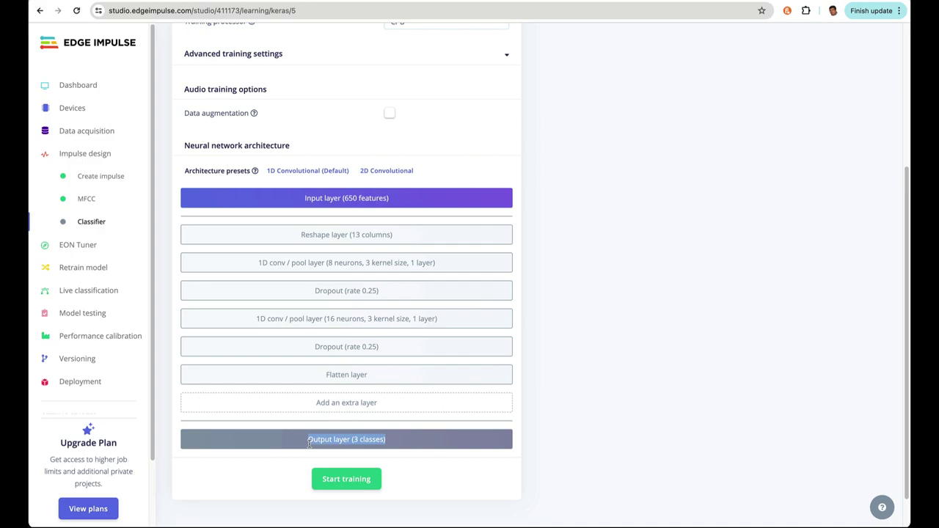
left_click(353, 486)
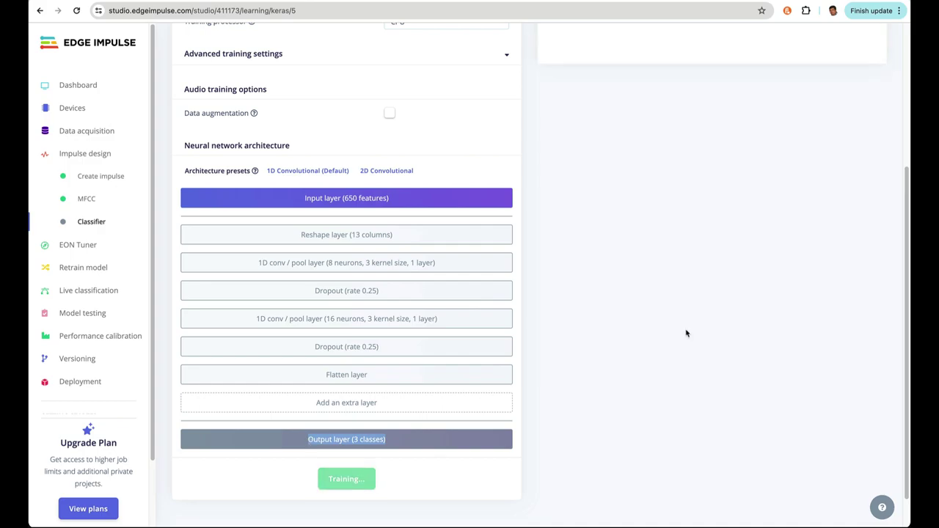
Examine the trained model's accuracy, confusion matrix, metrics and the go, silence and stop clusters in the data explorer.
scroll(686, 333, "up", 3)
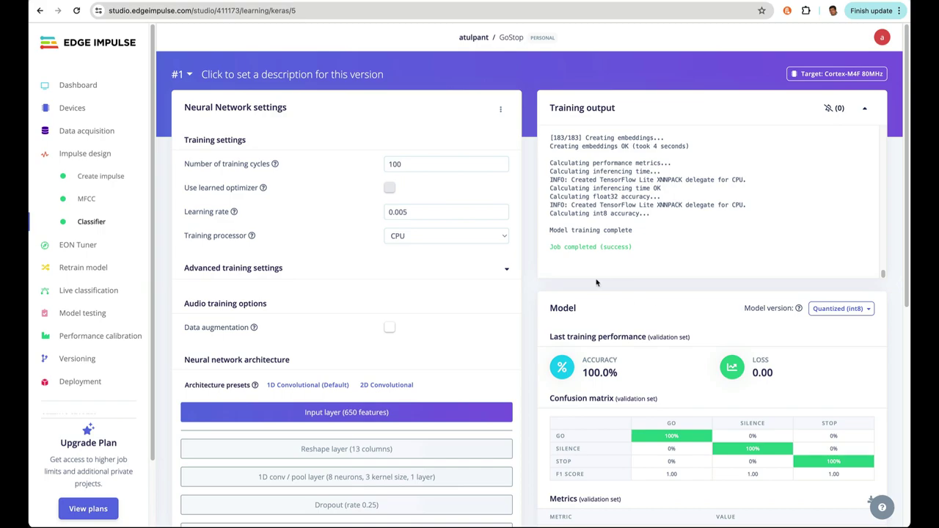
scroll(681, 385, "down", 2)
scroll(681, 383, "down", 10)
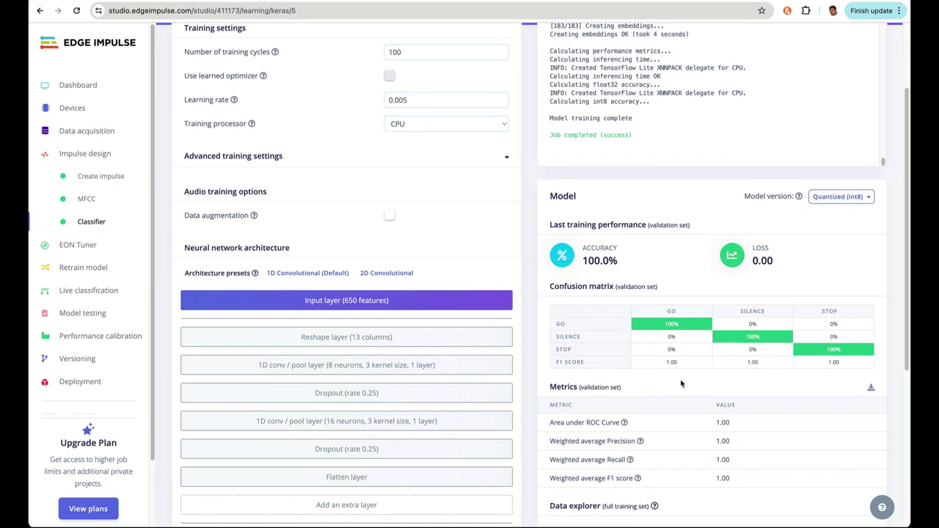
mouse_move(612, 386)
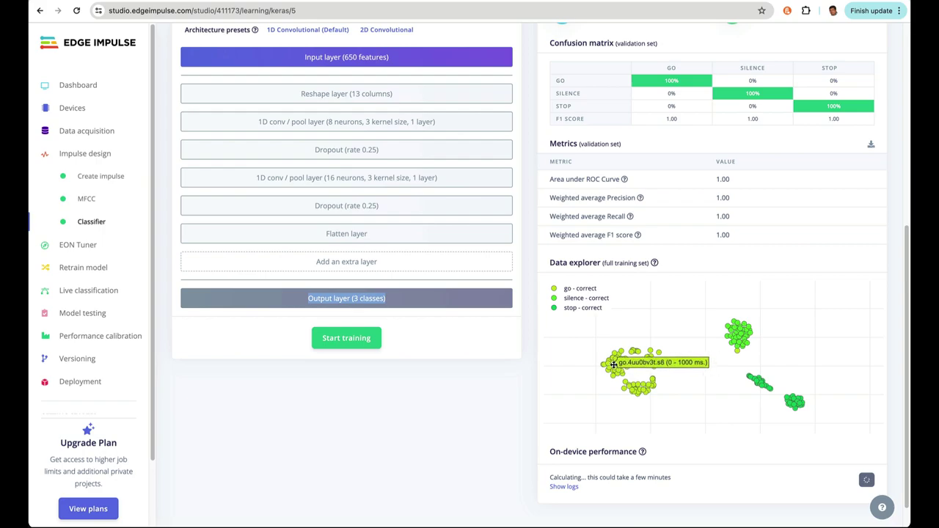
mouse_move(736, 334)
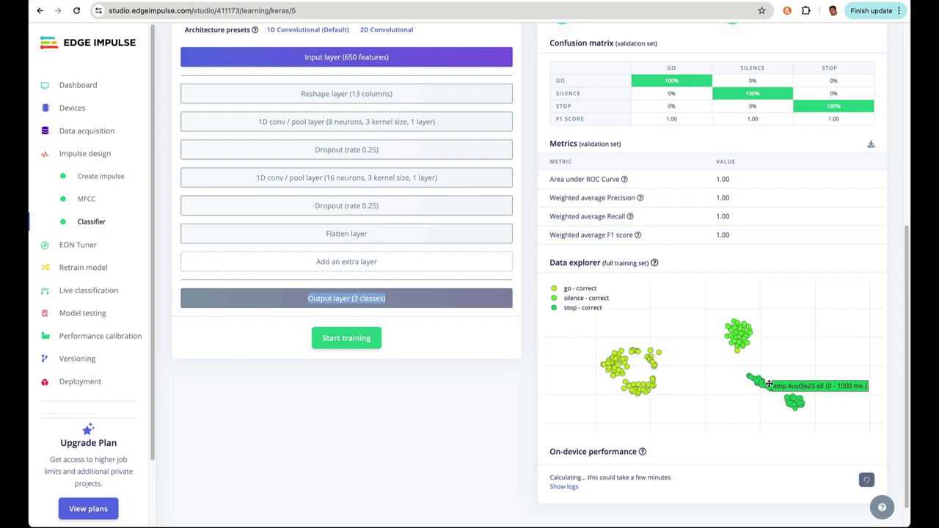
mouse_move(797, 405)
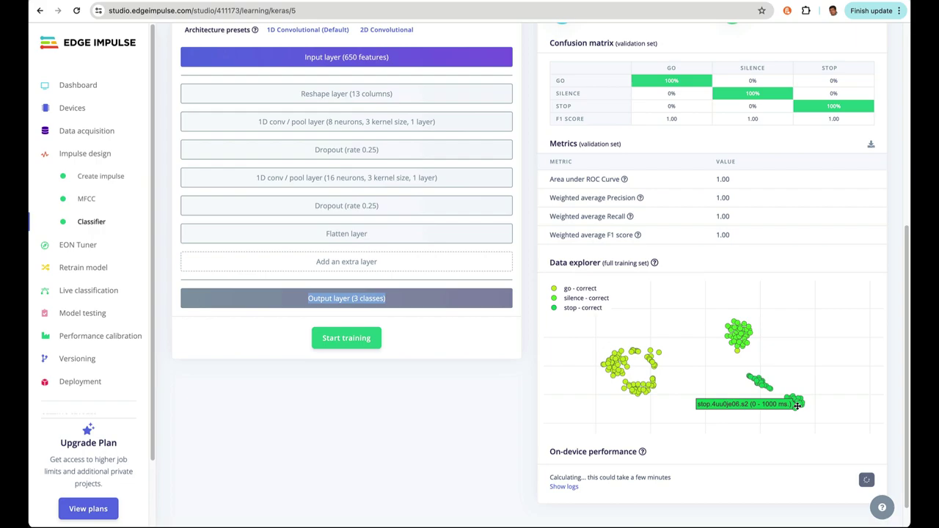
scroll(801, 129, "up", 3)
scroll(801, 129, "up", 1)
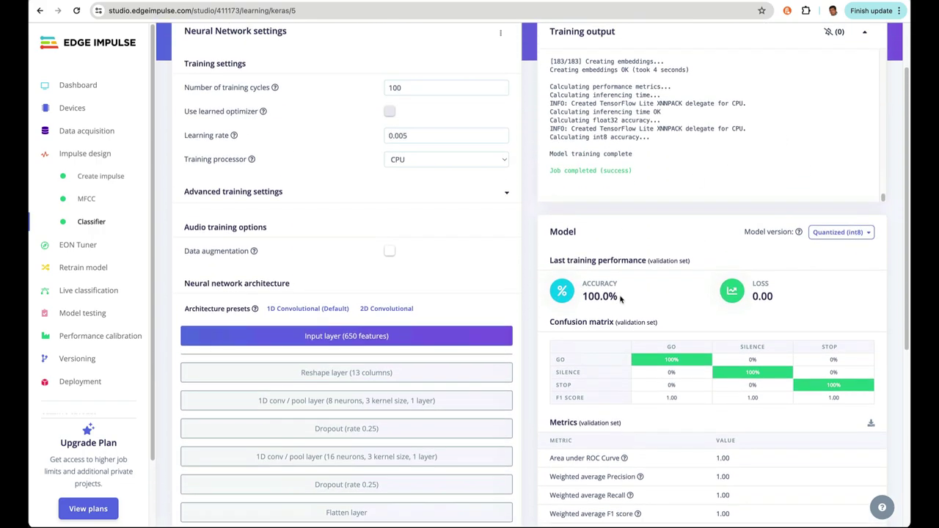
scroll(620, 298, "up", 1)
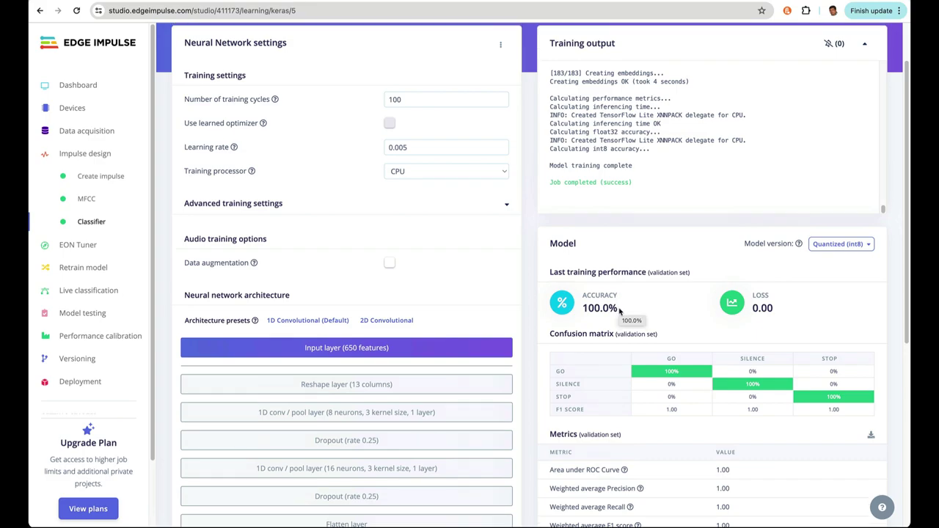
left_click_drag(619, 309, 584, 310)
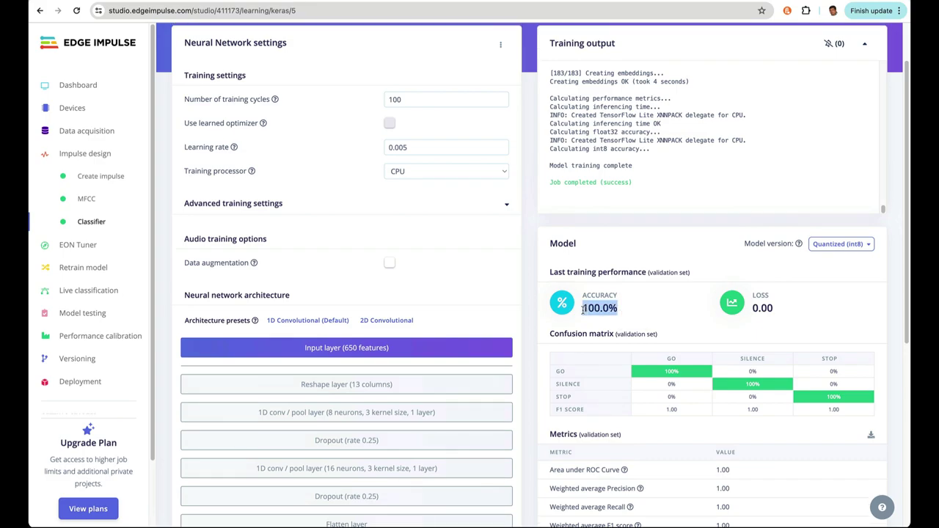
scroll(583, 309, "up", 3)
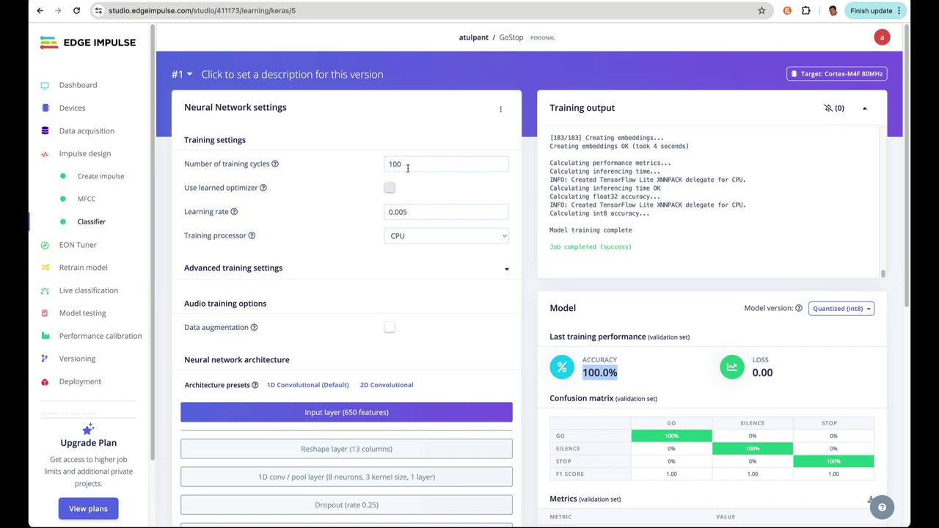
left_click(624, 377)
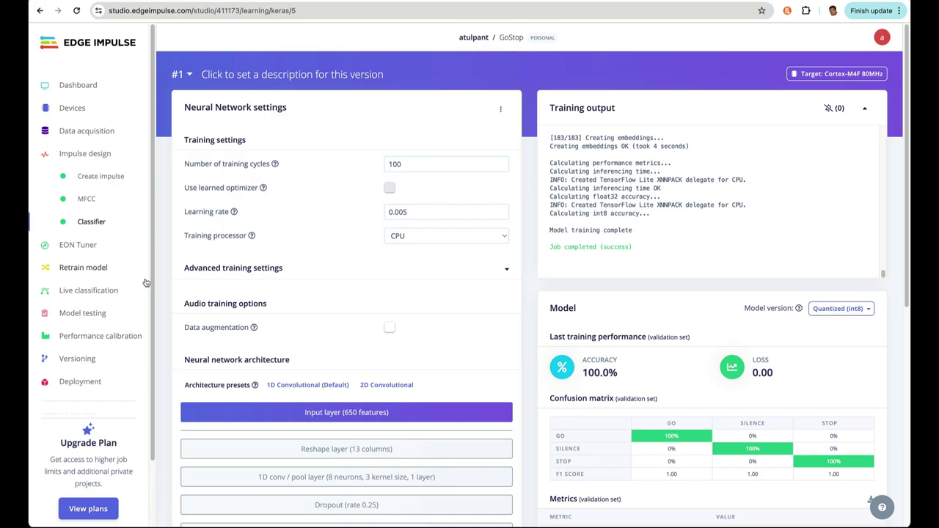
Run model testing by classifying all go, silence and stop samples in the test data.
left_click(83, 314)
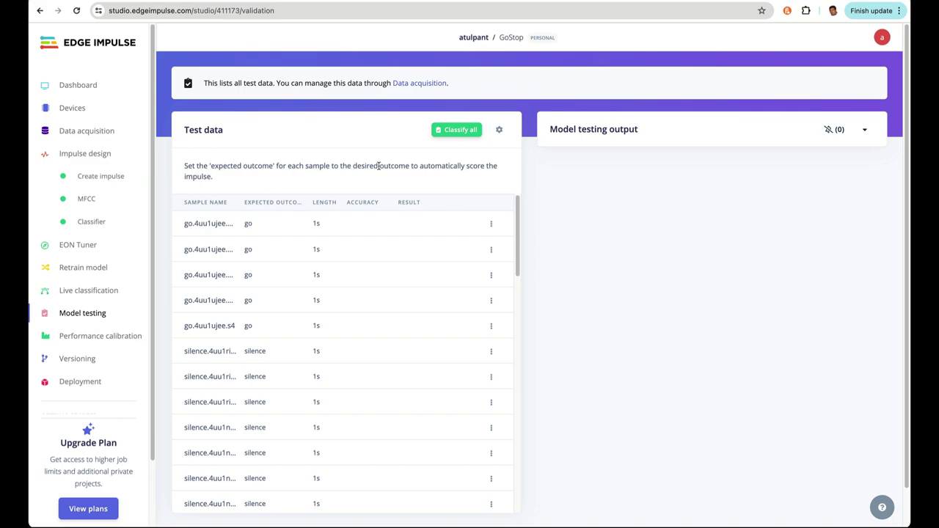
scroll(341, 342, "down", 3)
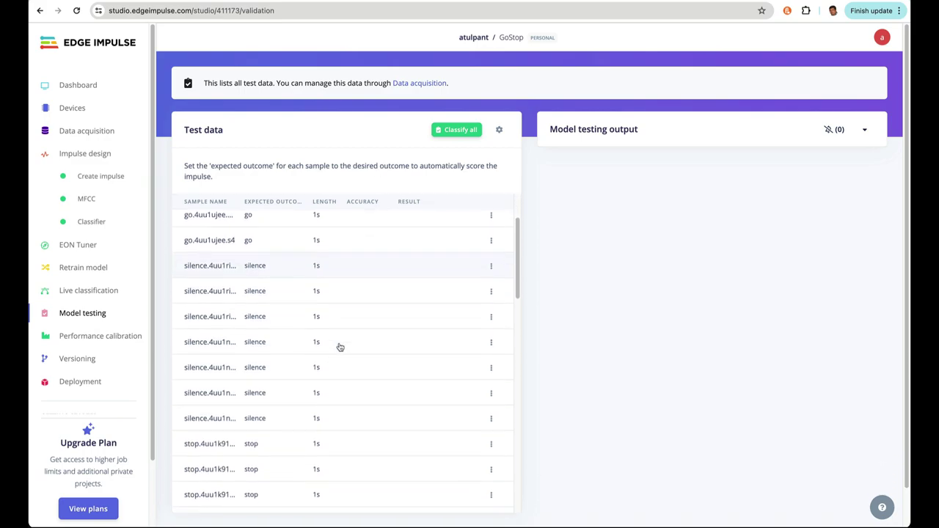
scroll(255, 367, "up", 3)
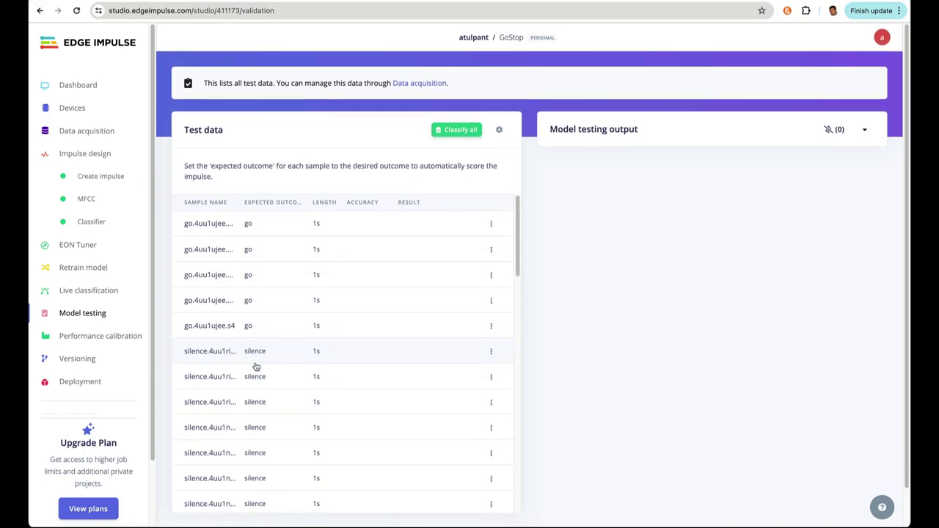
left_click(460, 131)
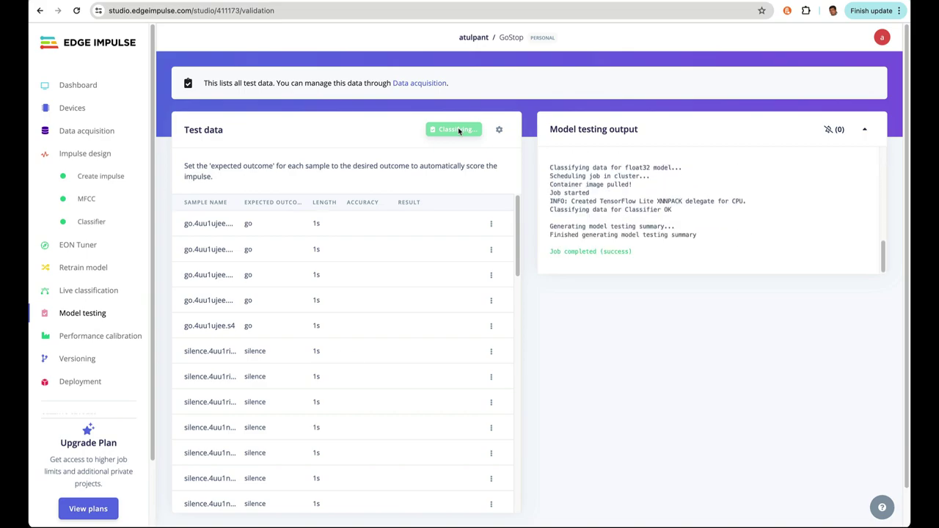
Examine the model testing results: overall accuracy, classifier metrics, confusion matrix and feature explorer.
scroll(685, 364, "down", 5)
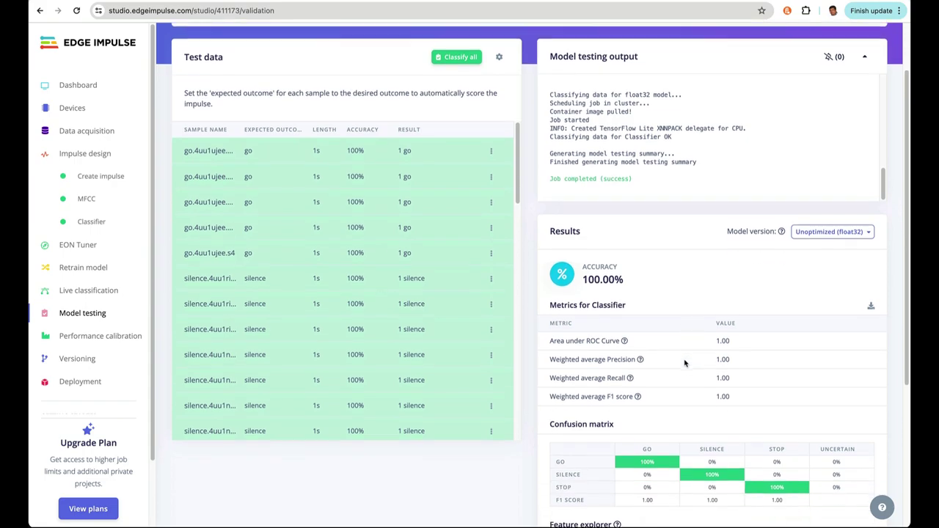
scroll(684, 363, "down", 1)
left_click_drag(629, 99, 583, 100)
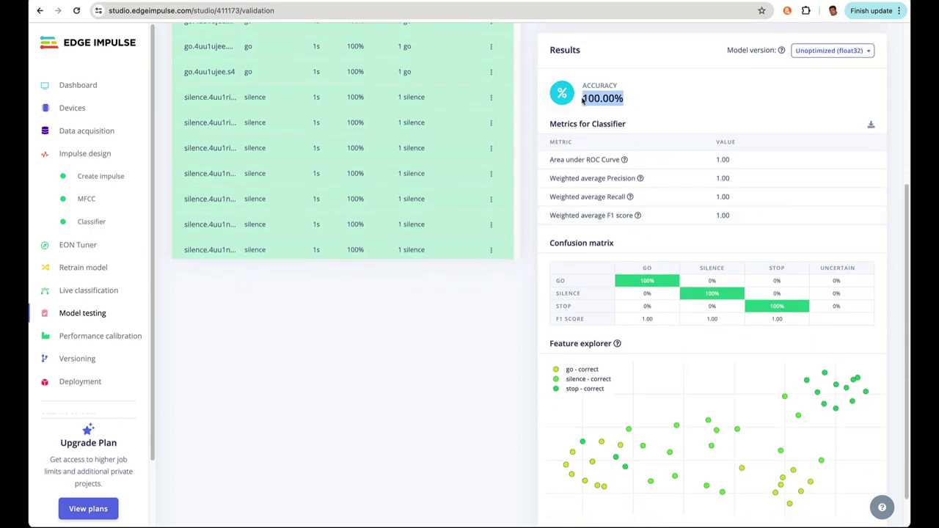
scroll(685, 218, "down", 1)
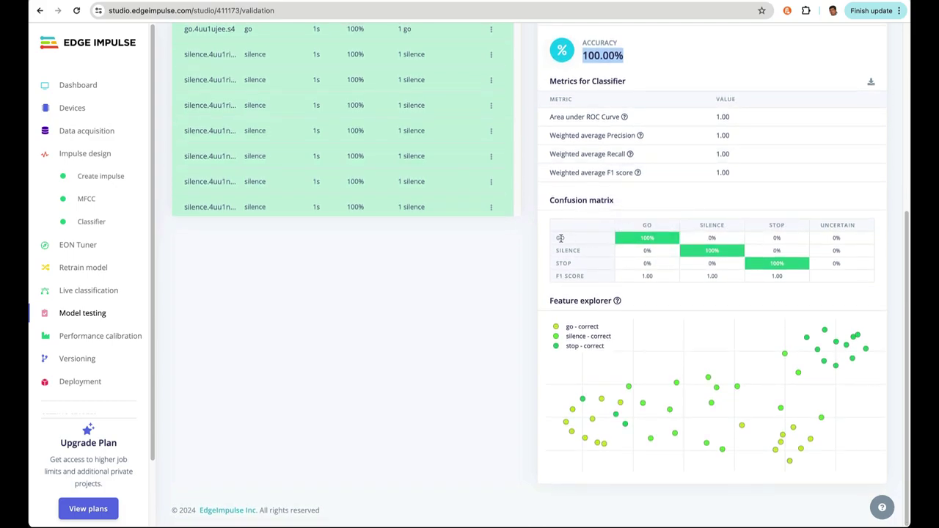
mouse_move(646, 236)
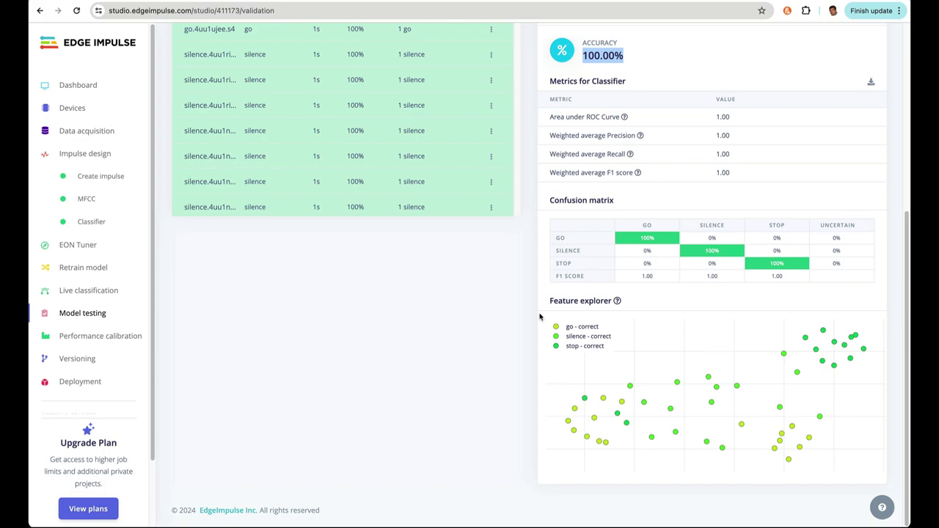
Open the deployment configuration, browse the available deployment options and choose Arduino library.
left_click(80, 382)
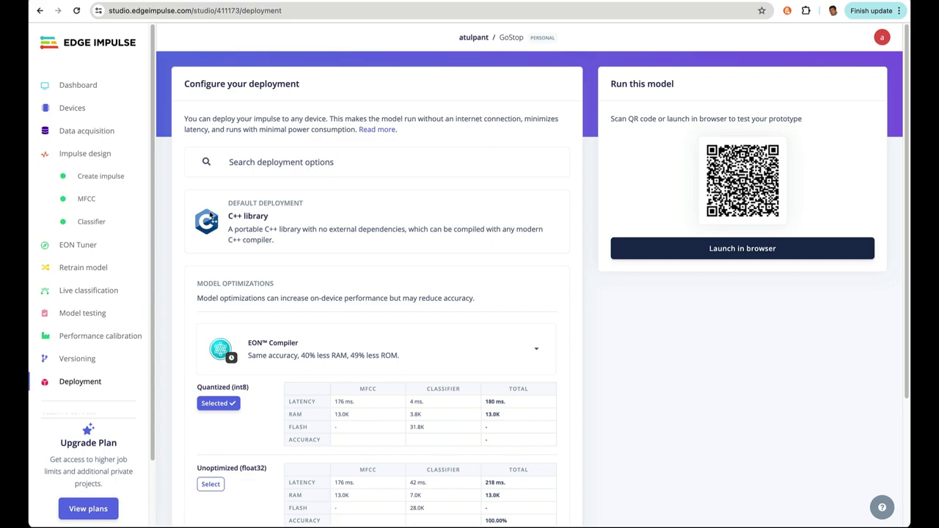
left_click(250, 167)
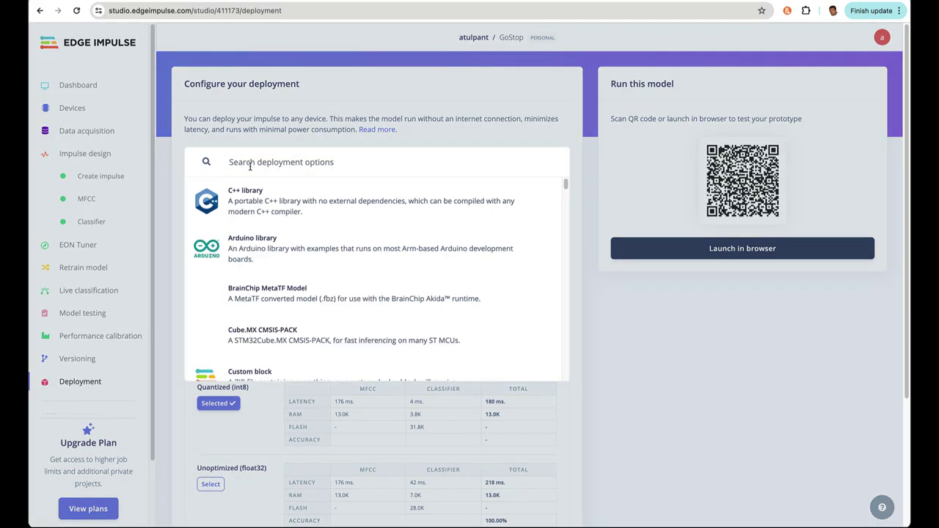
scroll(272, 270, "down", 1)
scroll(272, 269, "down", 10)
scroll(272, 270, "down", 2)
scroll(272, 269, "up", 12)
scroll(272, 269, "up", 2)
left_click(256, 250)
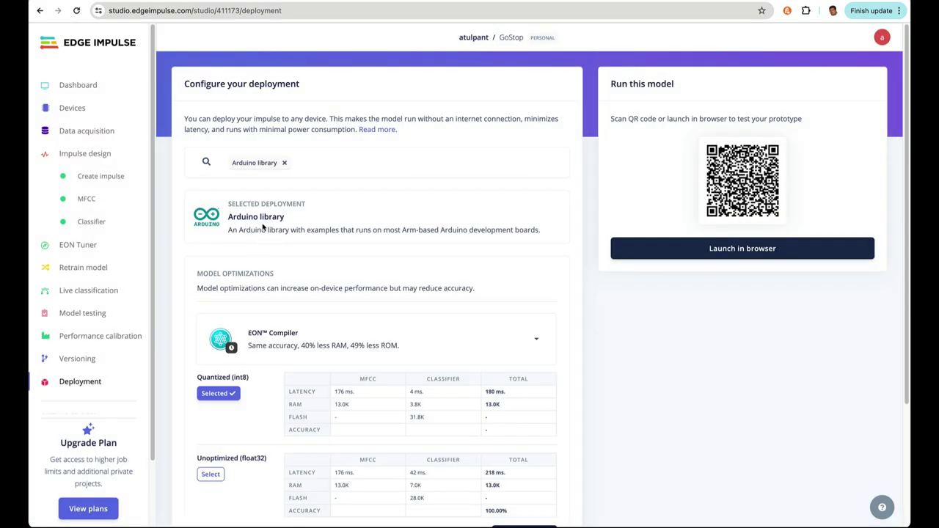
Set the deployment's target device to Arduino Nano 33 BLE Sense (Cortex-M4F 64MHz).
scroll(261, 226, "down", 3)
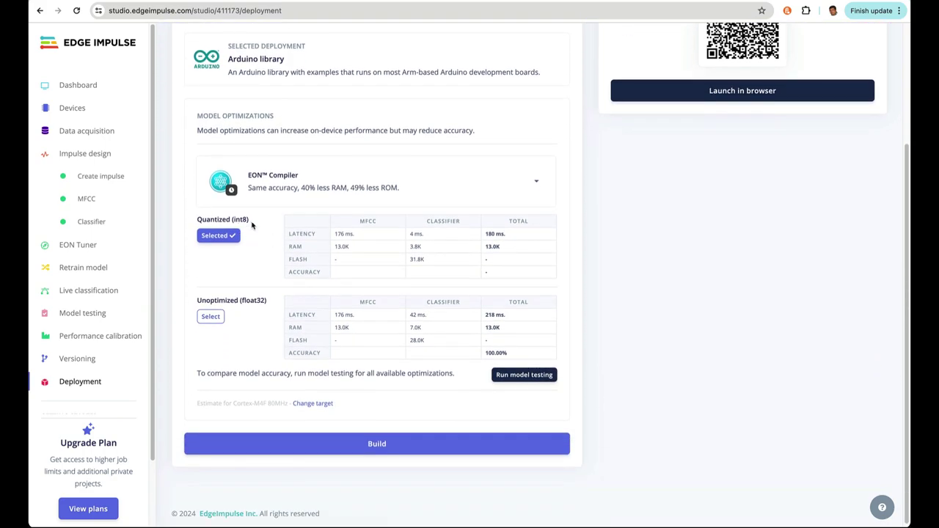
left_click_drag(252, 225, 188, 225)
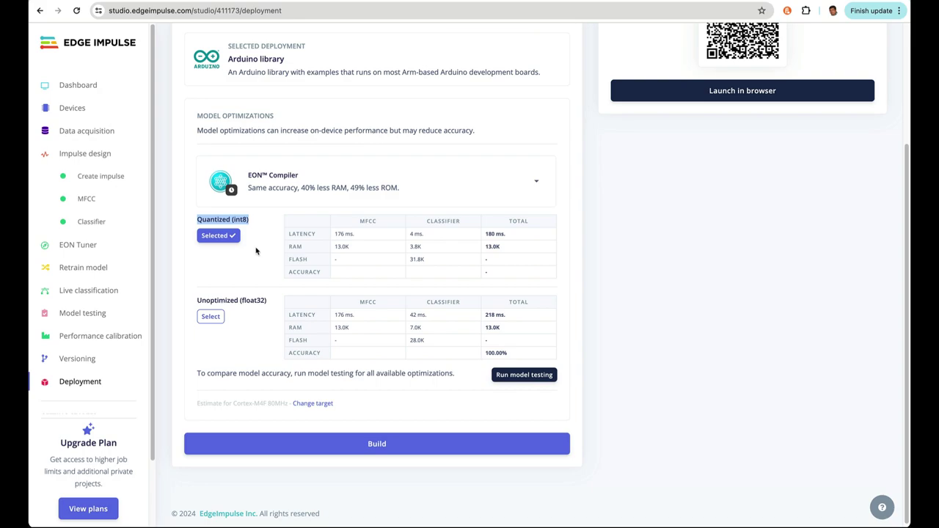
left_click(320, 404)
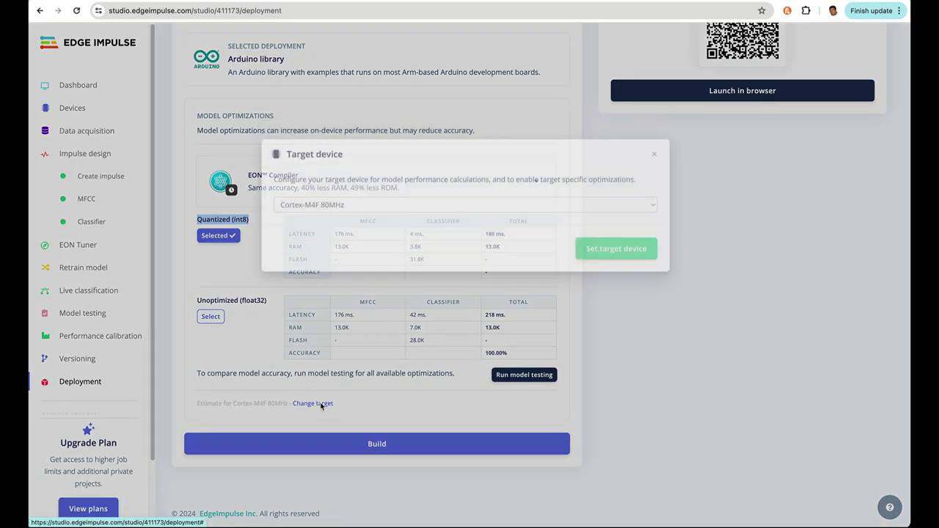
left_click(365, 277)
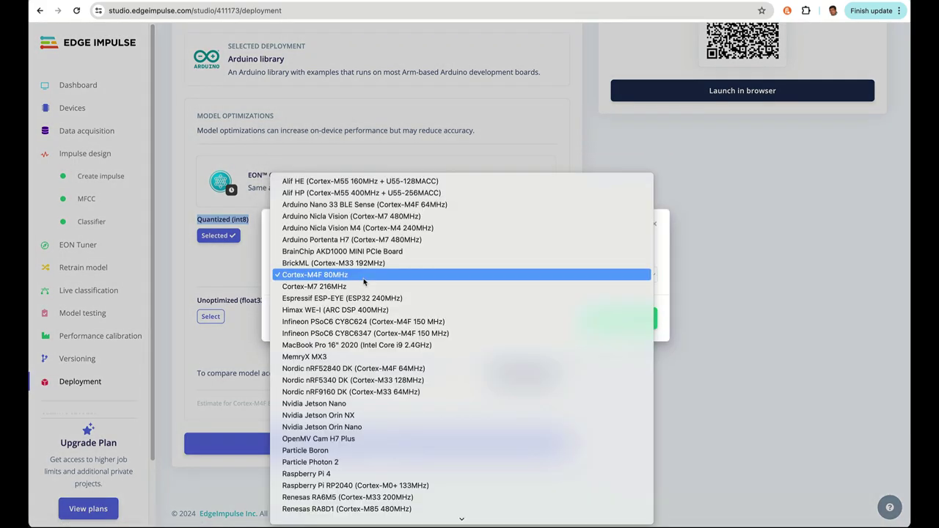
left_click(334, 205)
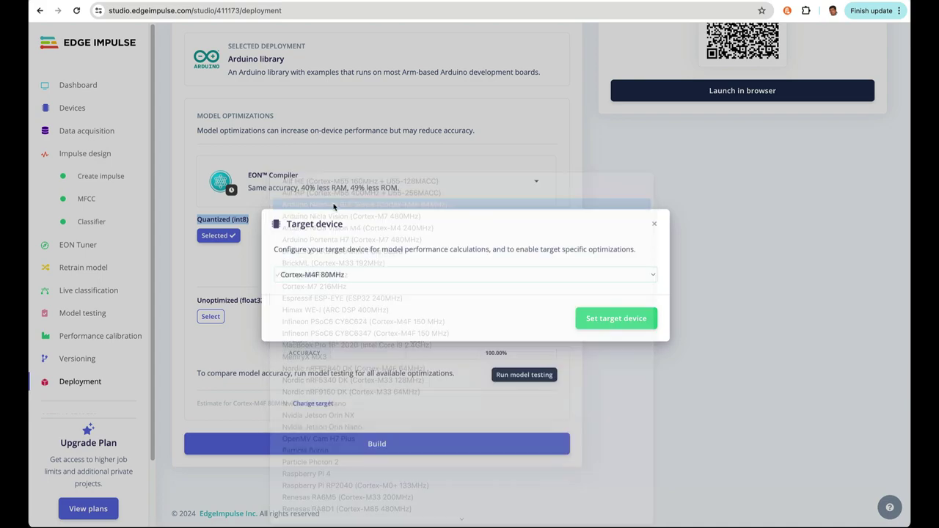
left_click(606, 320)
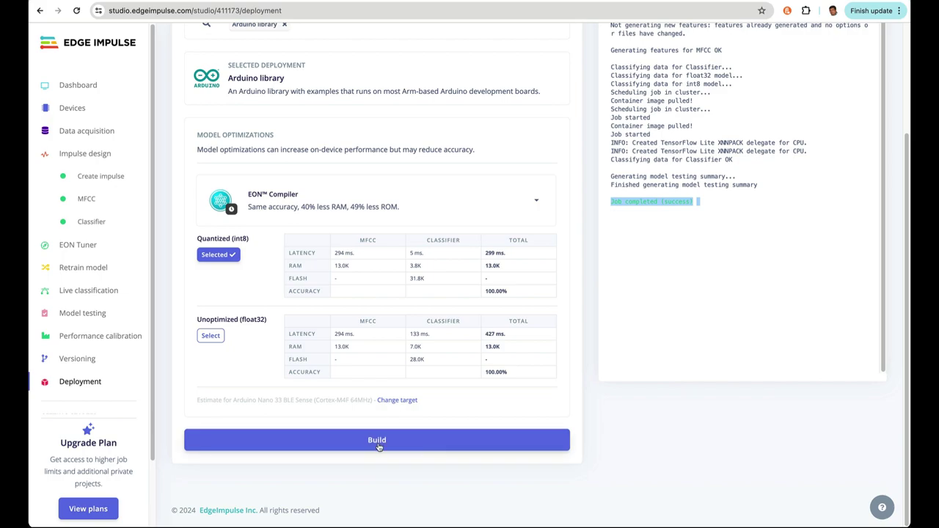
Build the Arduino library and locate the downloaded ei-gostop-arduino-1.0.1.zip file.
left_click(378, 443)
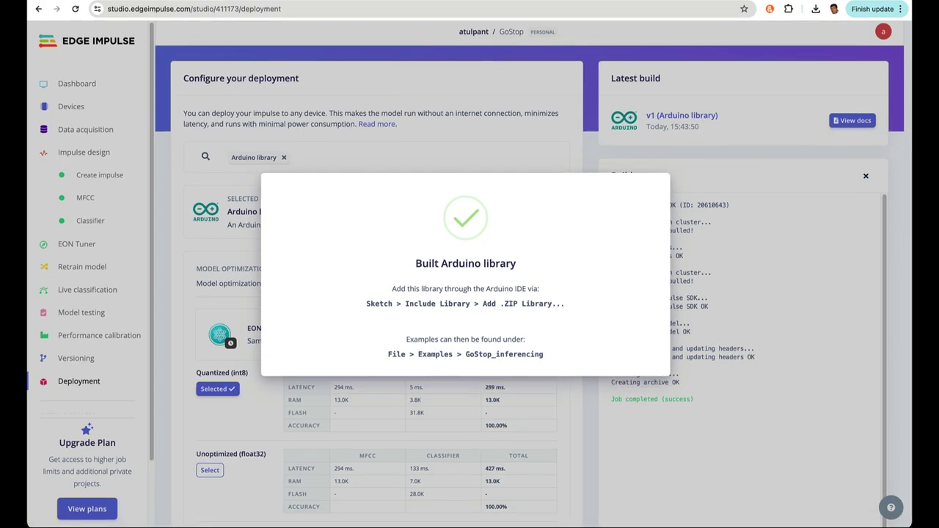
left_click(857, 511)
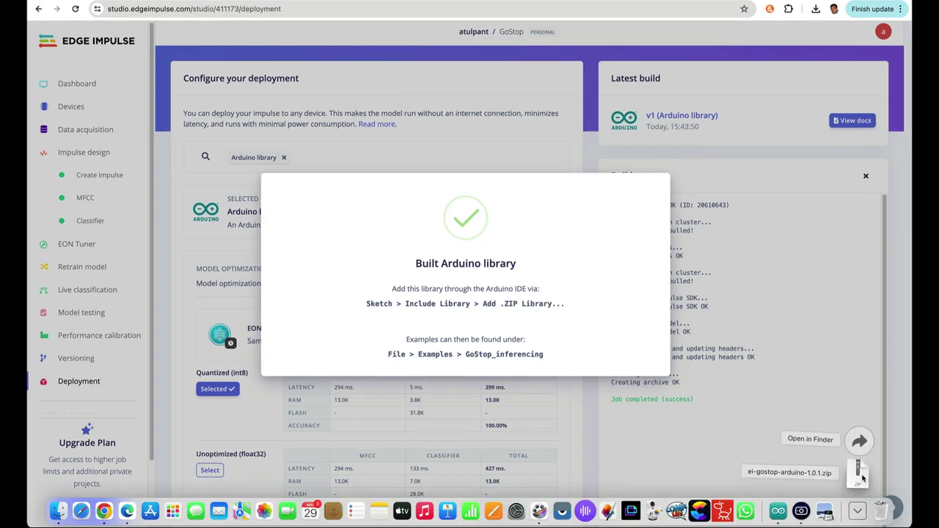
left_click(859, 473)
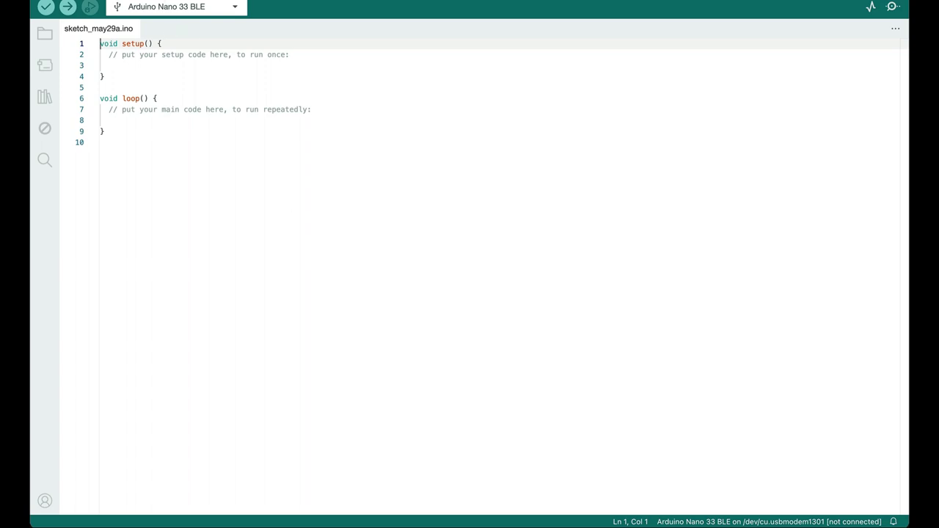
In Arduino IDE, add the ZIP library ei-gostop-arduino-1.0.1.zip from the Downloads folder.
left_click(155, 0)
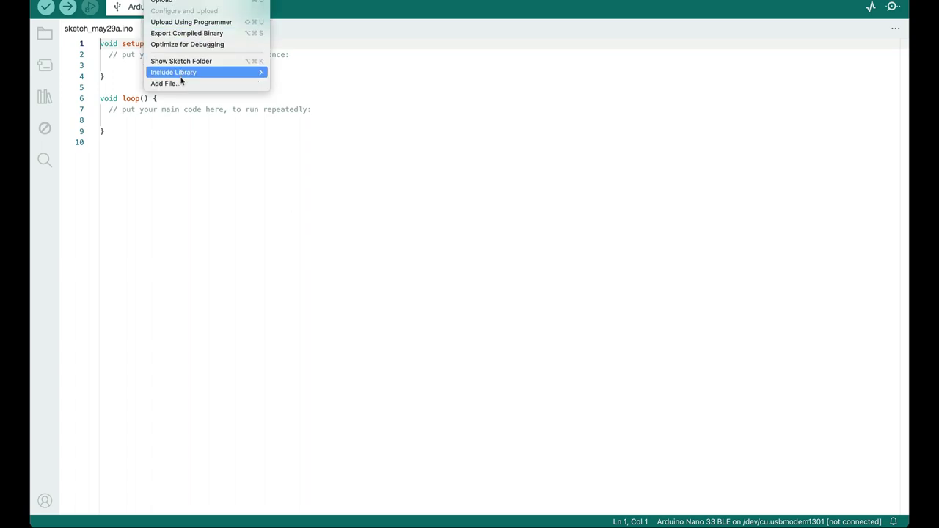
mouse_move(183, 78)
left_click(295, 88)
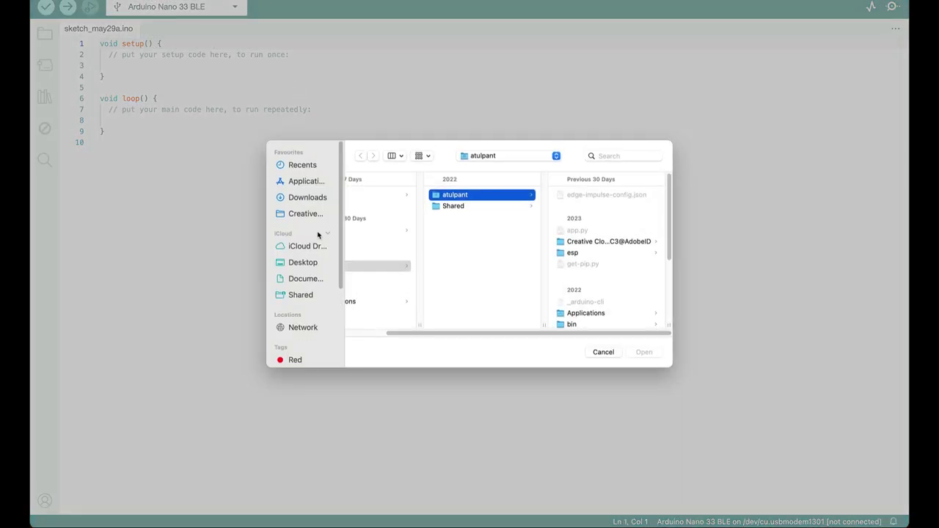
left_click(312, 200)
left_click(376, 196)
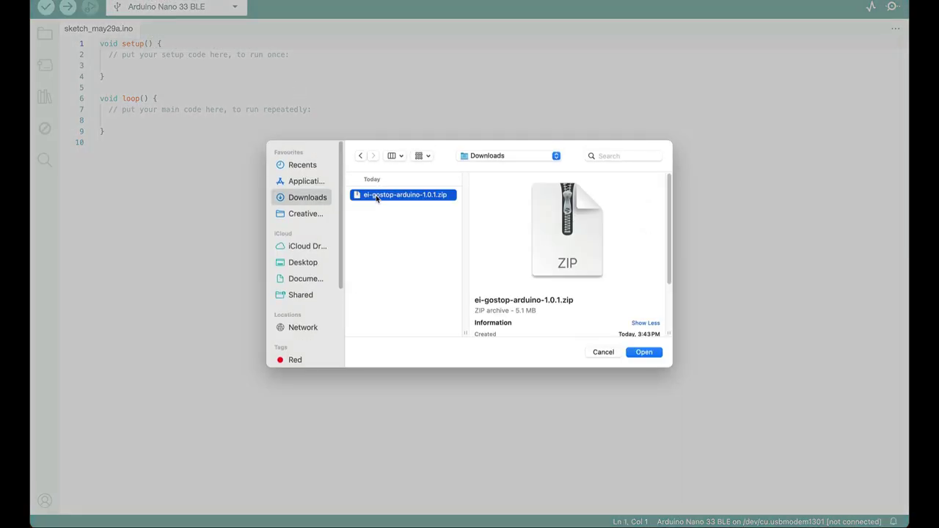
left_click(650, 353)
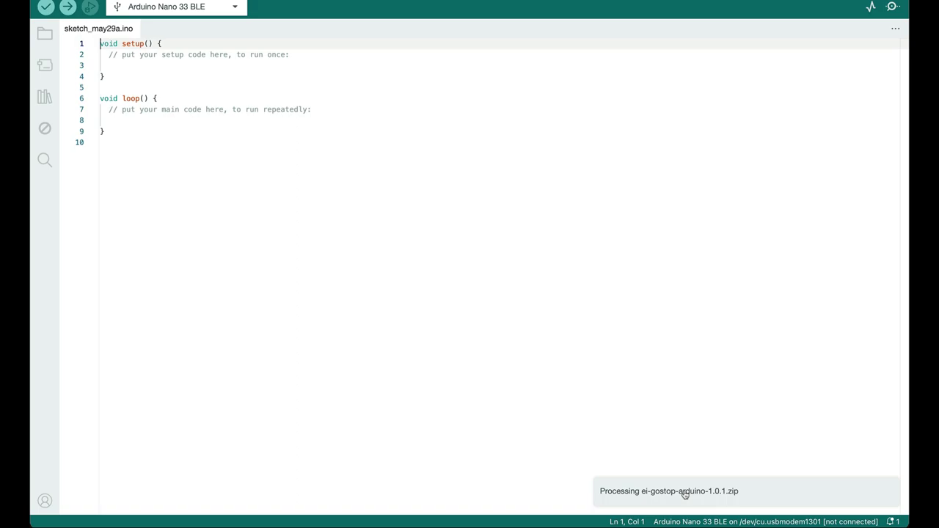
left_click(458, 379)
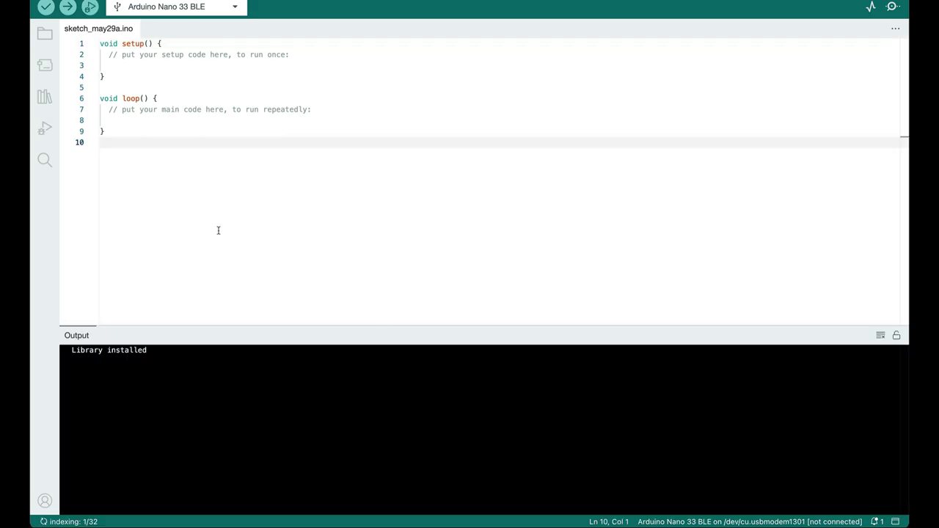
Open the nano_ble33_sense_microphone_continuous example for nano_ble33_sense from the GoStop_inferencing library and maximize its window.
left_click(121, 0)
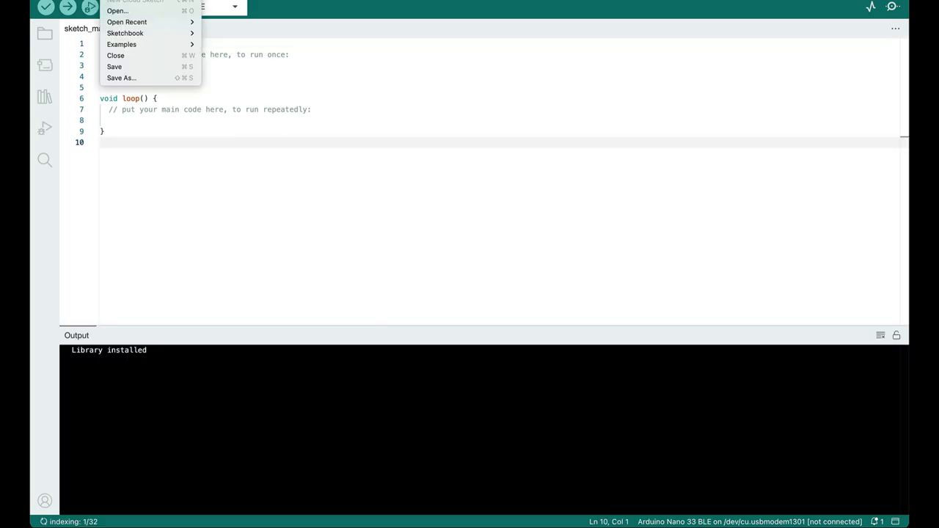
mouse_move(125, 46)
scroll(296, 254, "down", 15)
mouse_move(297, 257)
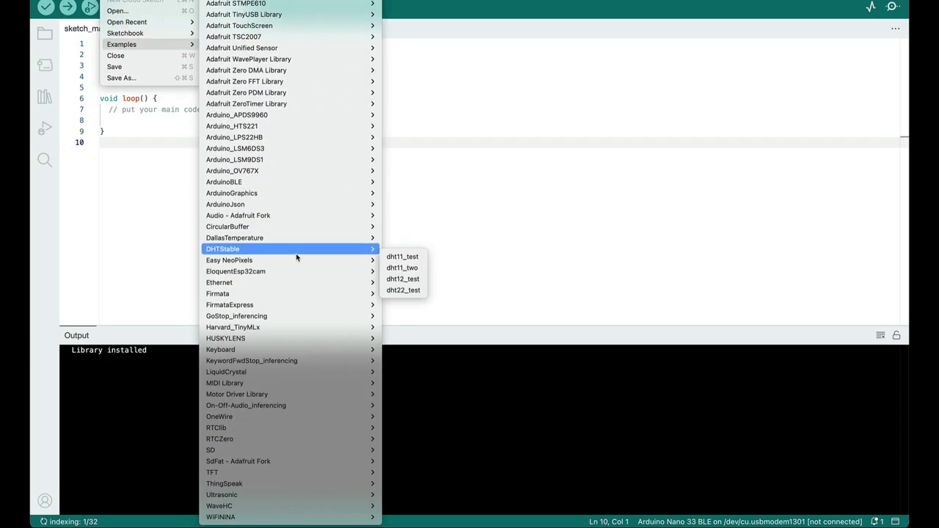
mouse_move(229, 323)
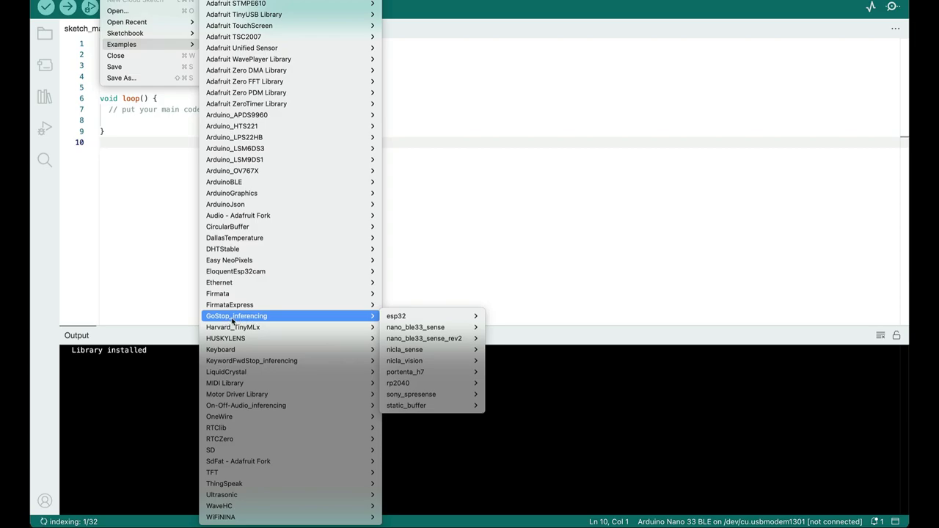
mouse_move(417, 328)
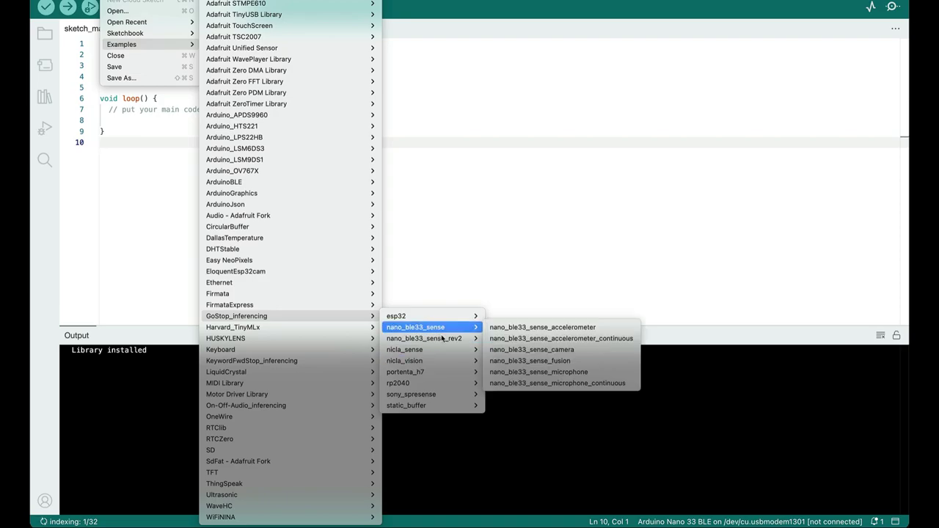
mouse_move(446, 342)
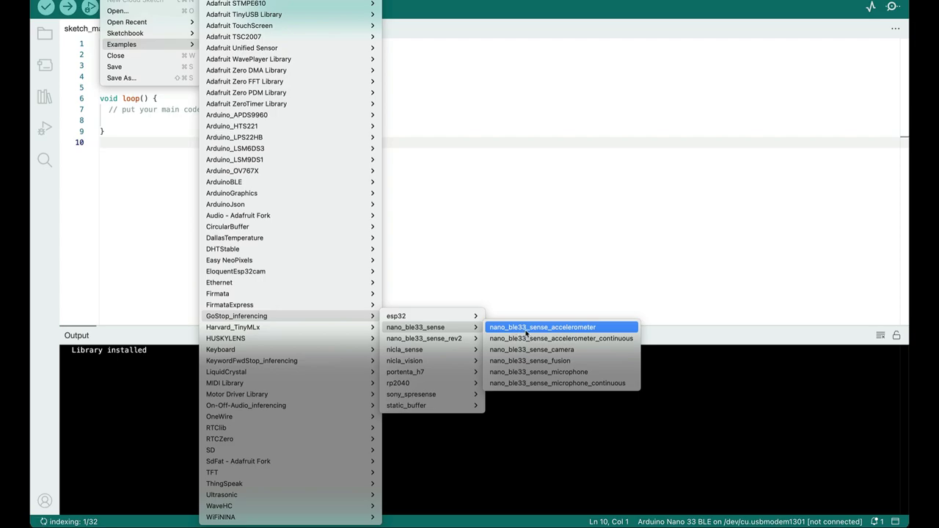
left_click(579, 388)
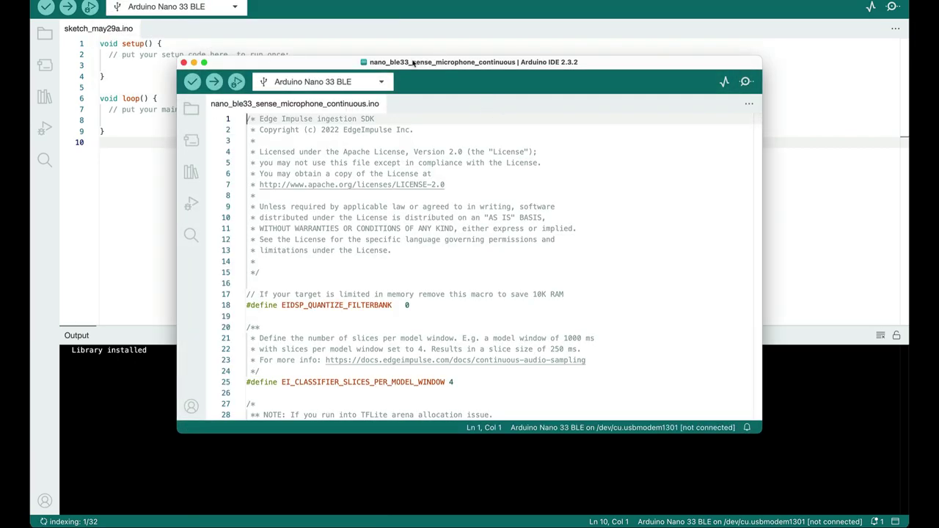
double_click(328, 64)
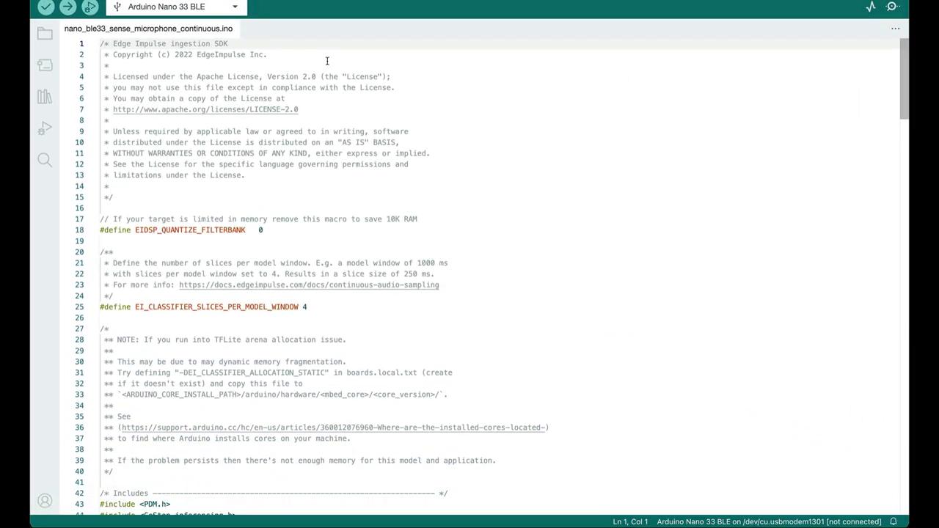
Upload the sketch to the Arduino Nano 33 BLE on port /dev/cu.usbmodem11301 and open the serial monitor.
left_click(183, 6)
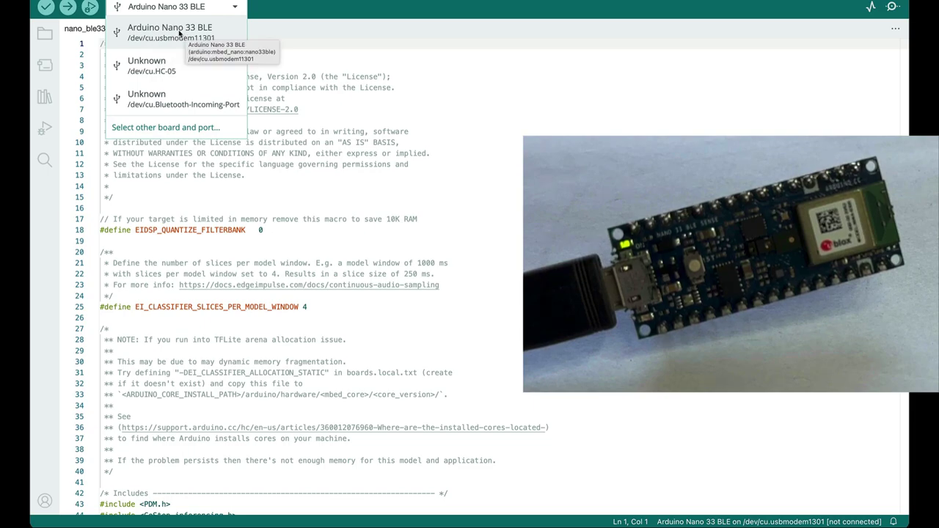
left_click(180, 34)
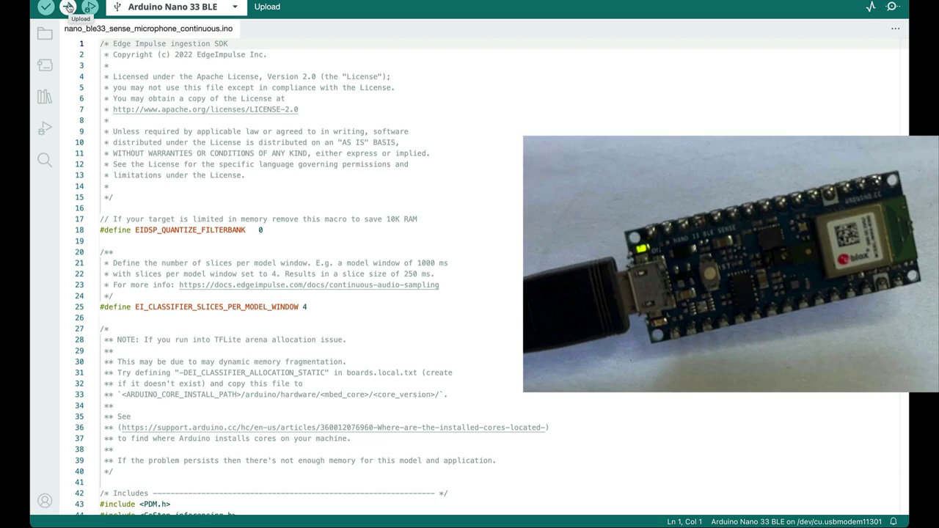
left_click(68, 7)
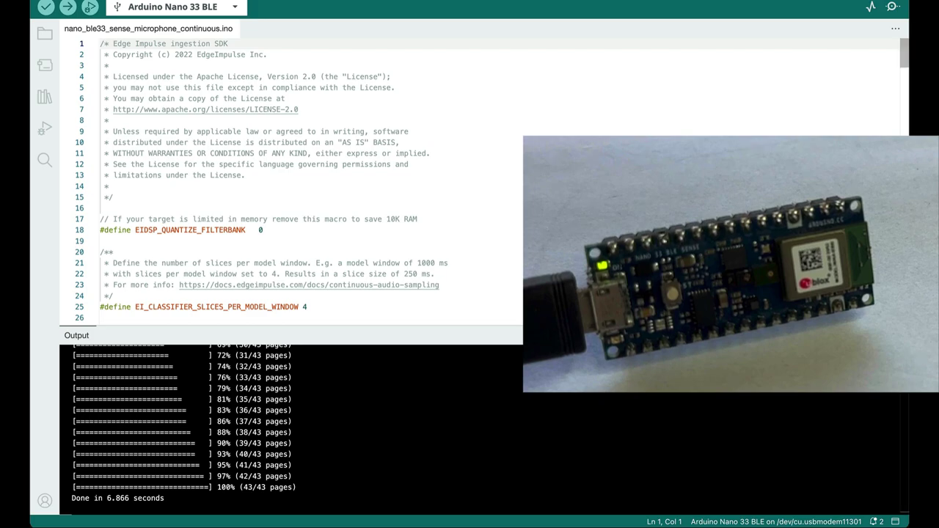
left_click(892, 7)
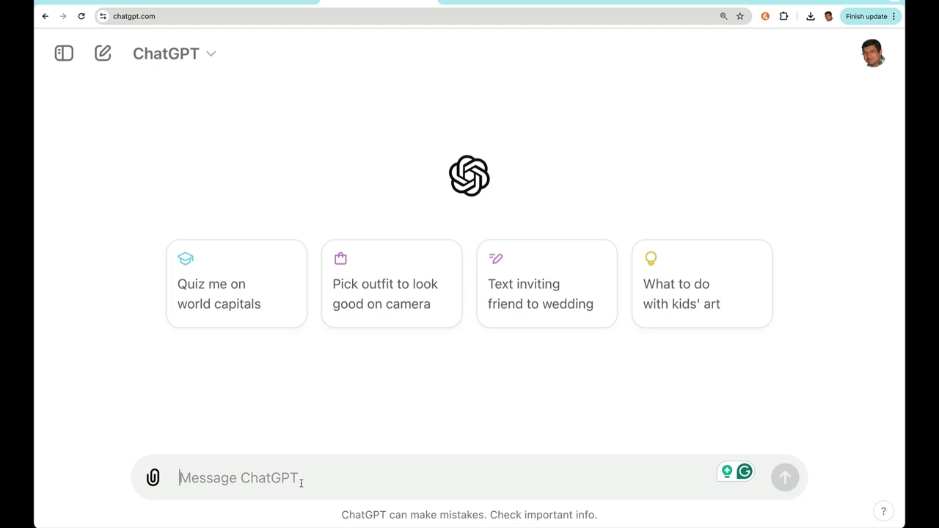
Send ChatGPT the complete Arduino sketch code, asking it to light the D11 LED for go, the D12 LED for stop, and neither for silence.
type("In the following Arduino code, generated as a ML model using Edge Impulse, I want to light an external LED attached that is attached to D11 if the classification is go, and LED attached to D12 should light up if the classification is stop, and both LEDs to stay off if the classification is silence. Can you redo the code with this conditional statement?")
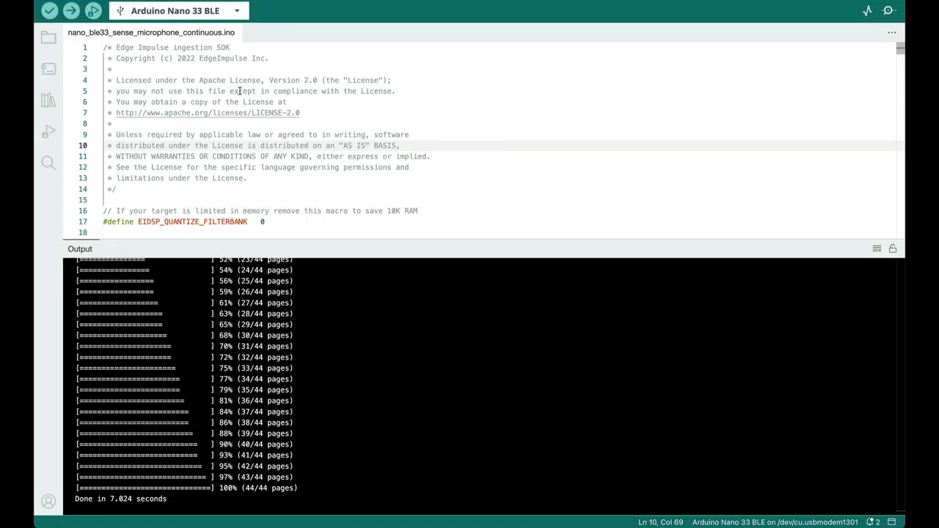
left_click(231, 81)
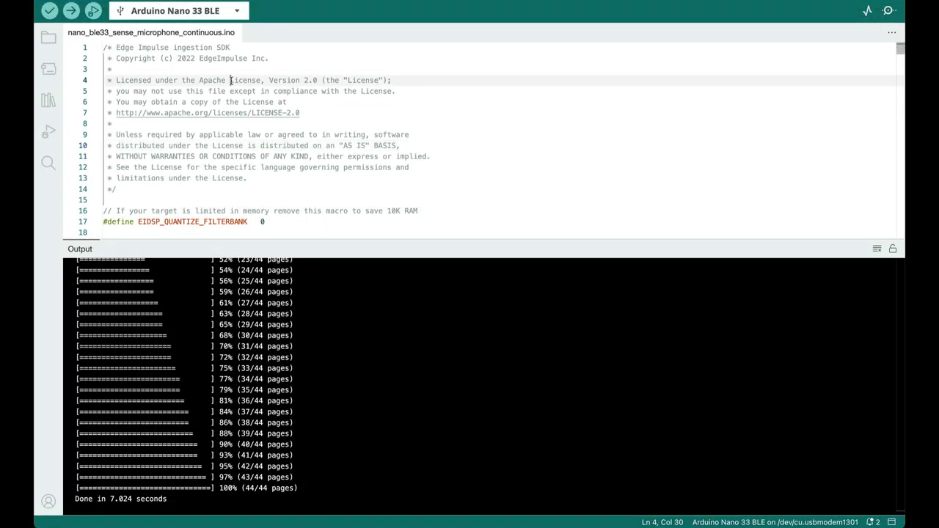
key("super+a")
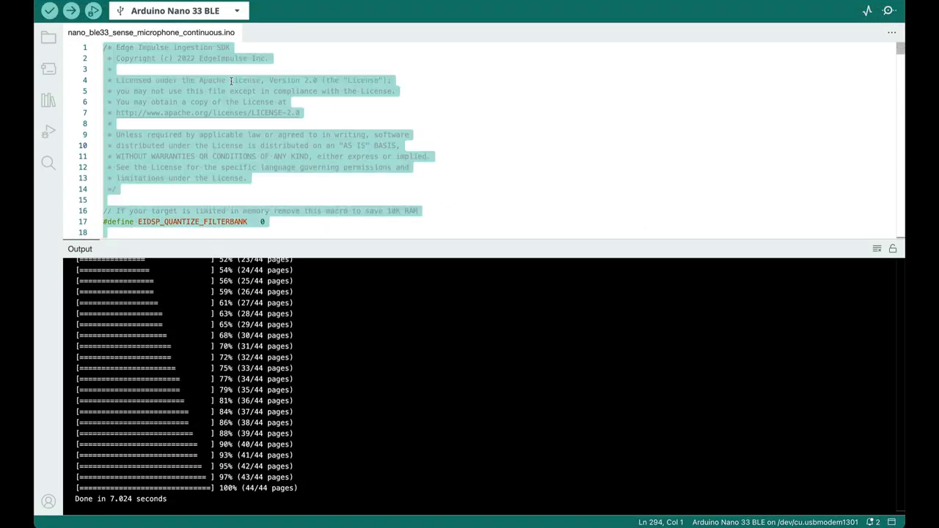
key("super+Tab")
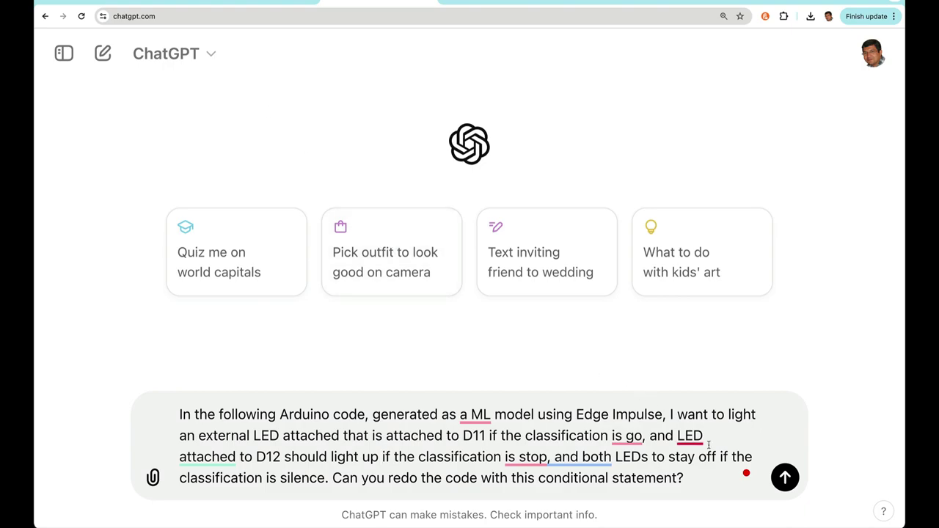
left_click(704, 481)
key("shift+Return")
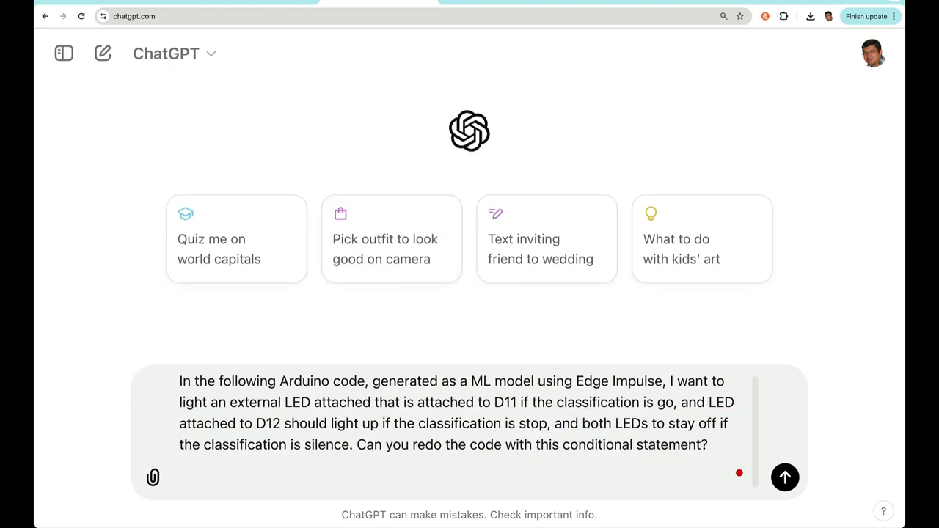
key("super+v")
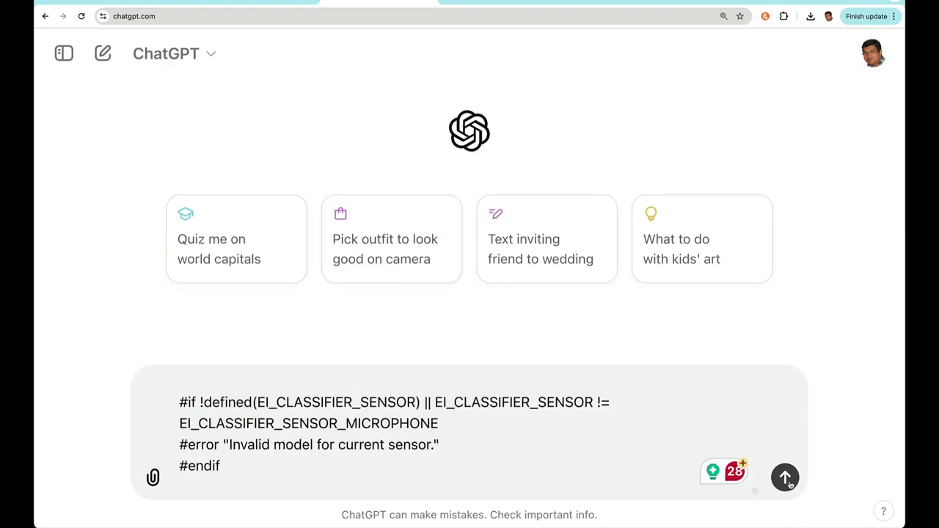
left_click(785, 478)
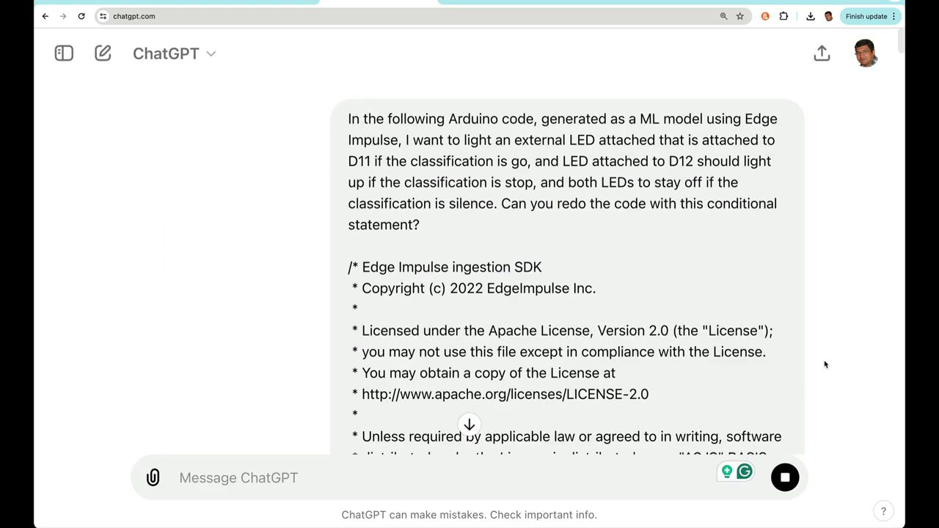
Examine ChatGPT's reply, including the explanation of the LED logic, the generated sketch code and the closing summary.
scroll(825, 365, "down", 20)
scroll(825, 365, "down", 20)
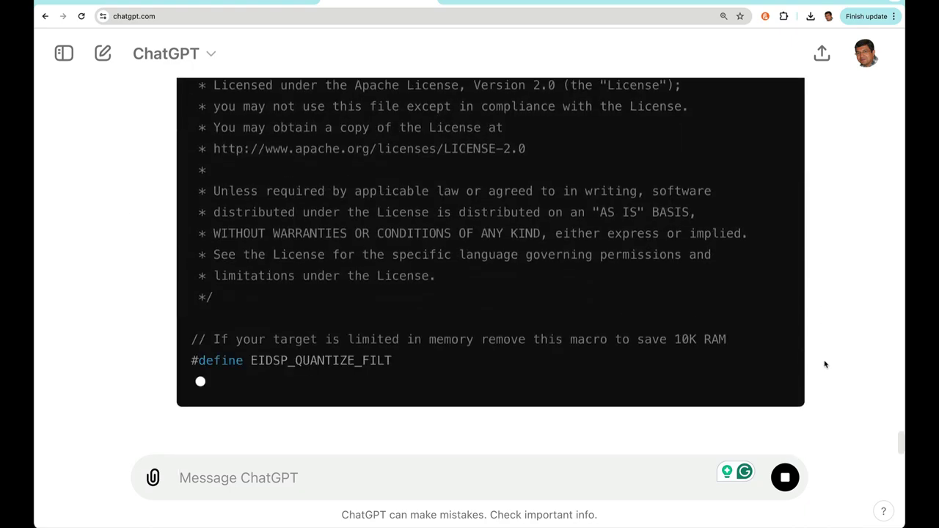
scroll(825, 364, "up", 6)
scroll(767, 362, "down", 1)
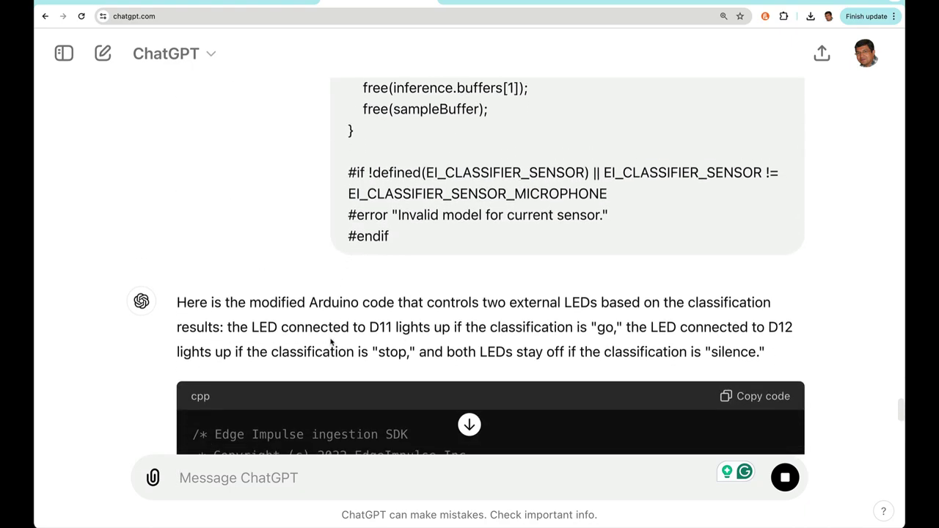
scroll(502, 327, "down", 1)
scroll(502, 328, "down", 20)
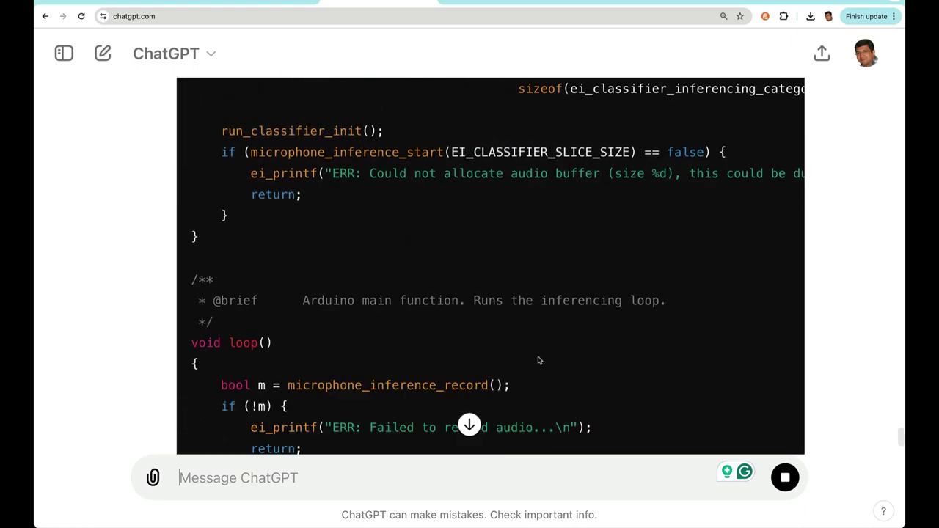
scroll(538, 360, "down", 15)
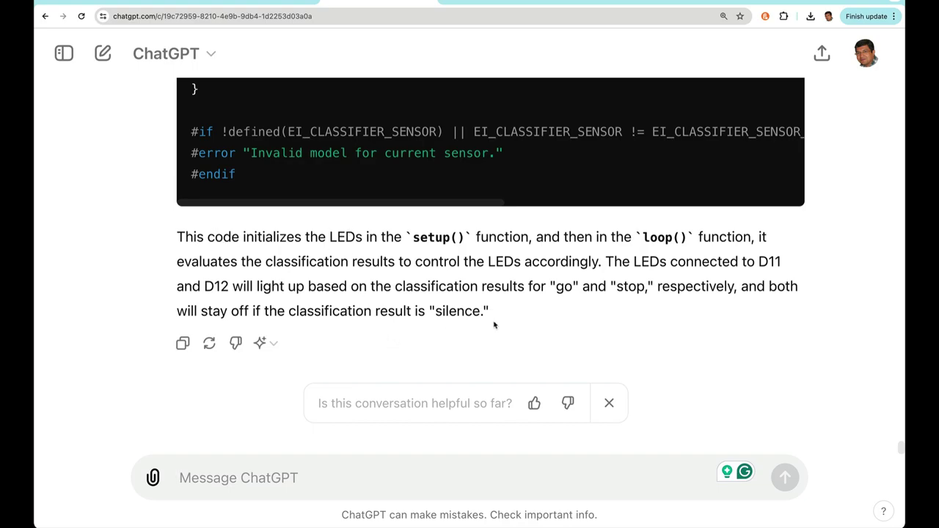
Copy ChatGPT's modified code and replace the entire nano_ble33_sense_microphone_continuous.ino sketch in Arduino IDE with it.
scroll(577, 273, "up", 5)
scroll(577, 273, "up", 20)
scroll(577, 276, "up", 15)
scroll(577, 273, "down", 3)
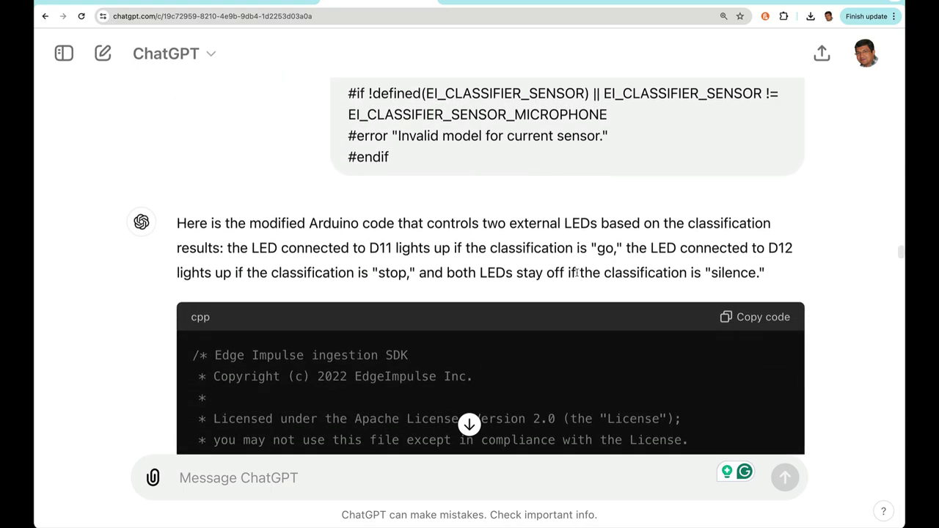
left_click(764, 318)
key("super+Tab")
left_click(423, 127)
key("super+a")
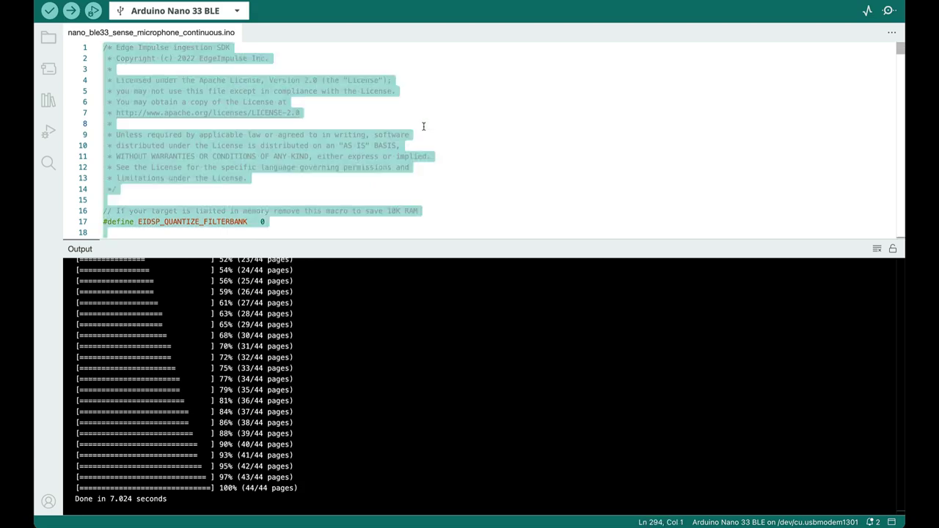
key("BackSpace")
key("super+v")
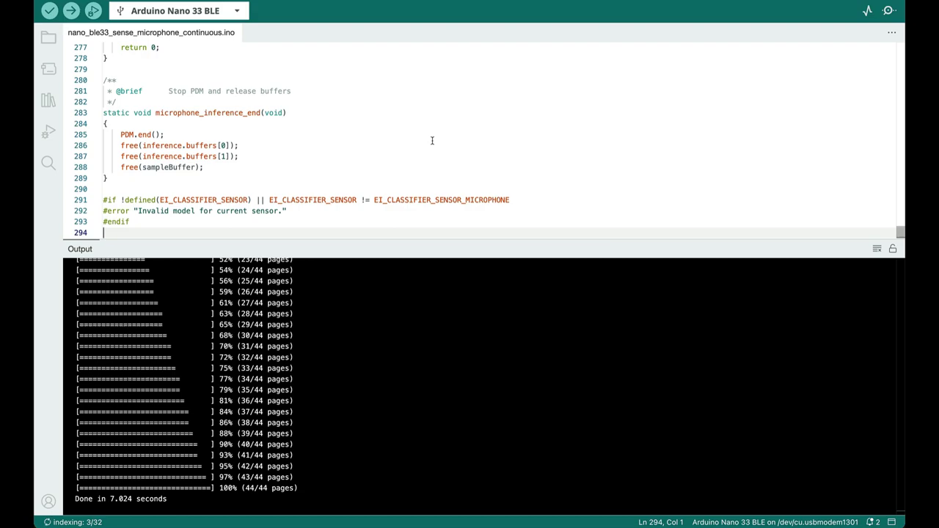
Upload the LED-controlling sketch to the Arduino Nano 33 BLE and check the go, stop and silence predictions in the serial monitor.
left_click(71, 13)
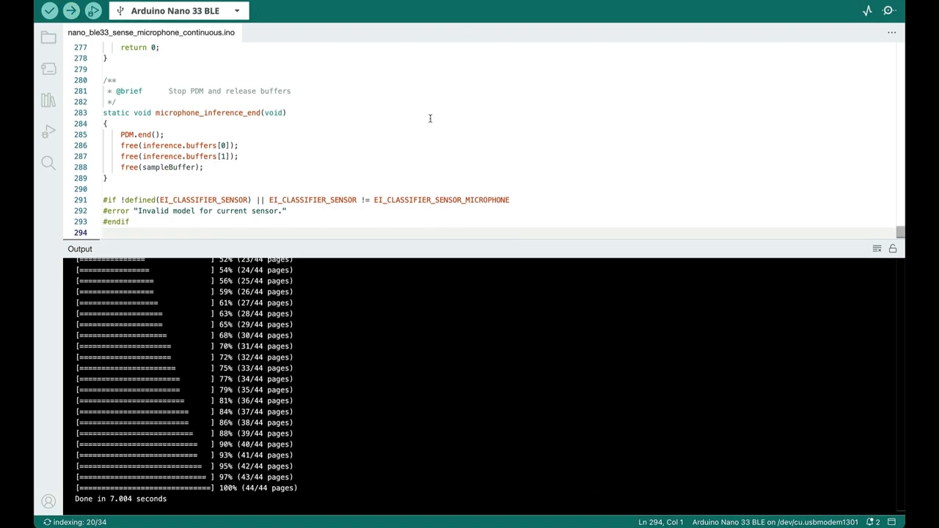
left_click(888, 12)
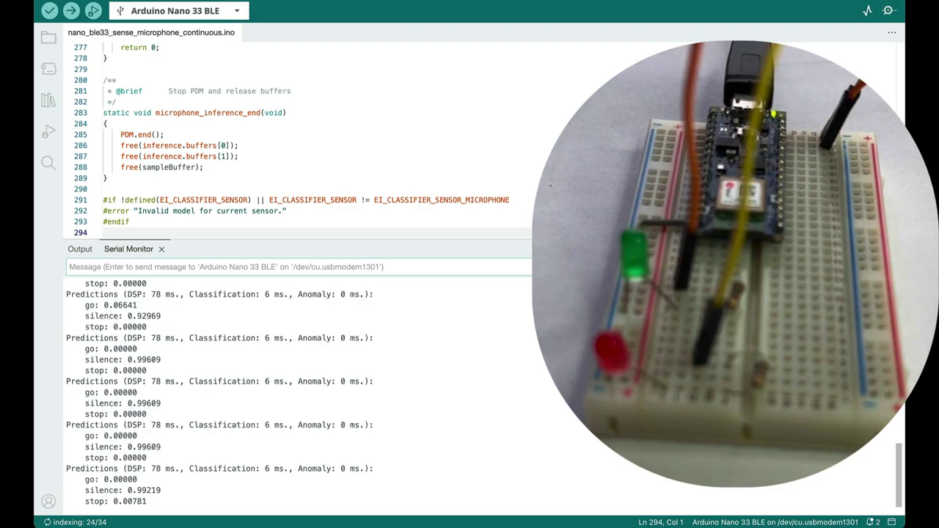
scroll(294, 139, "up", 3)
scroll(294, 139, "down", 3)
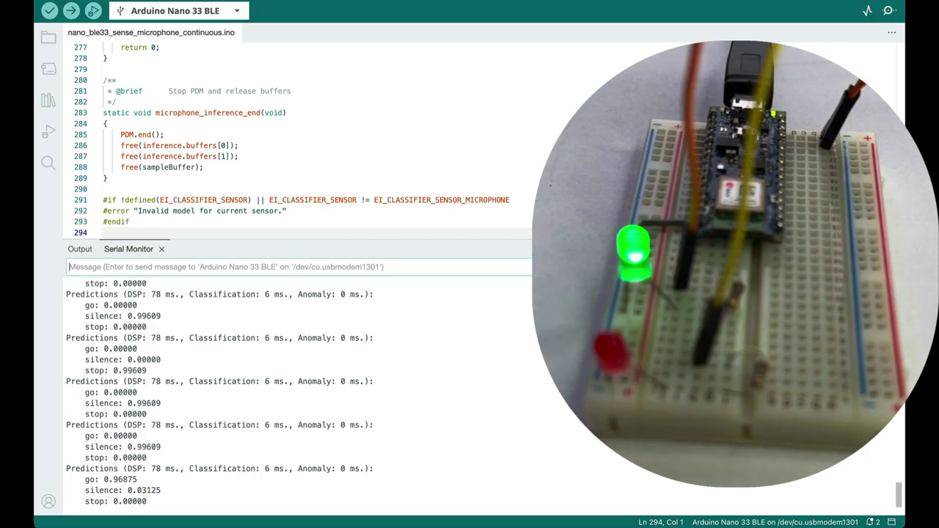
left_click(890, 11)
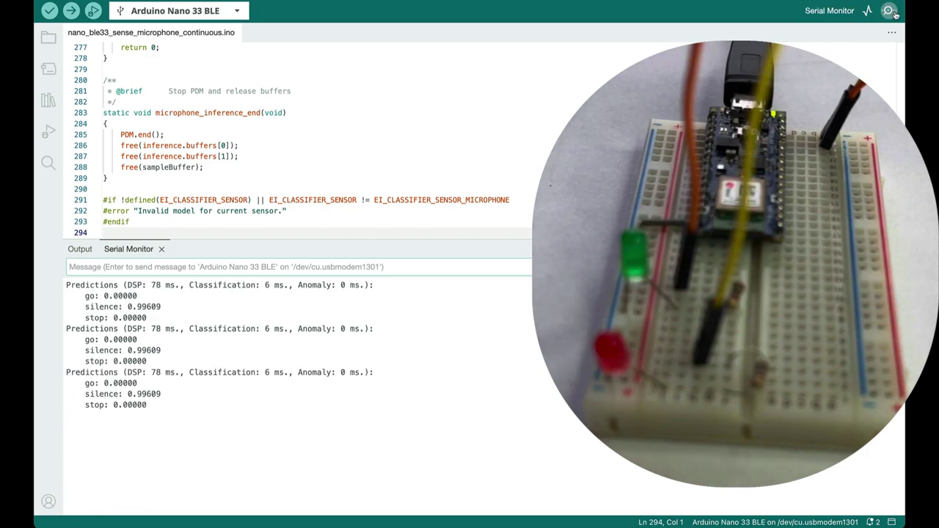